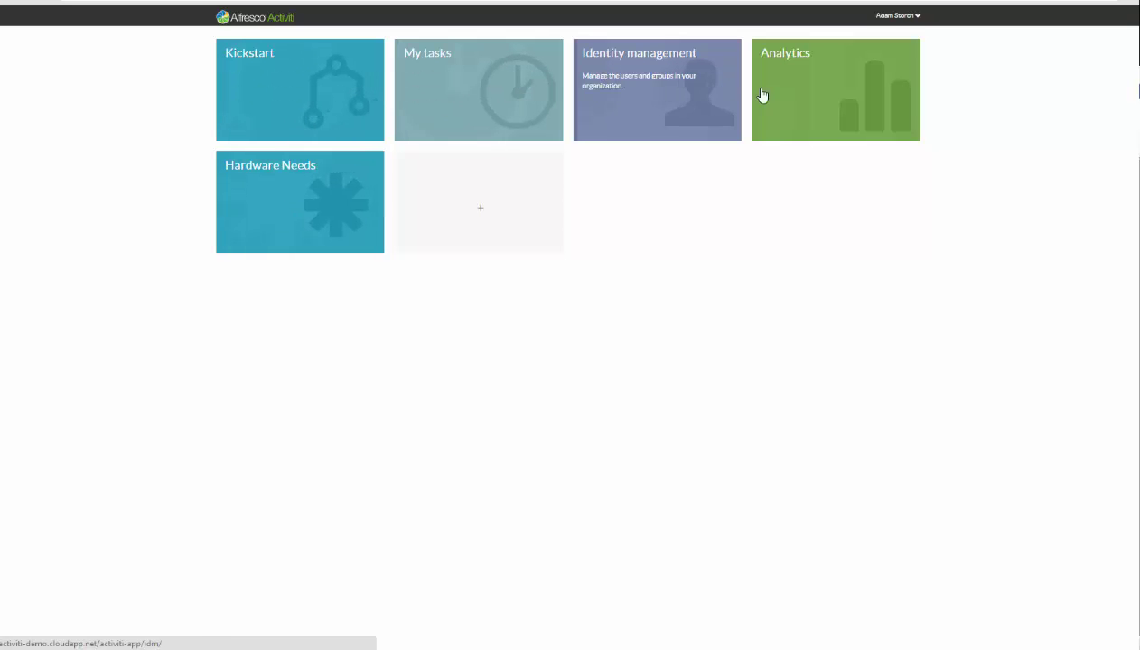
- Open the Hardware Request process model from Kickstart in the visual editor
{"action": "left_click", "coordinate": [281, 100]}
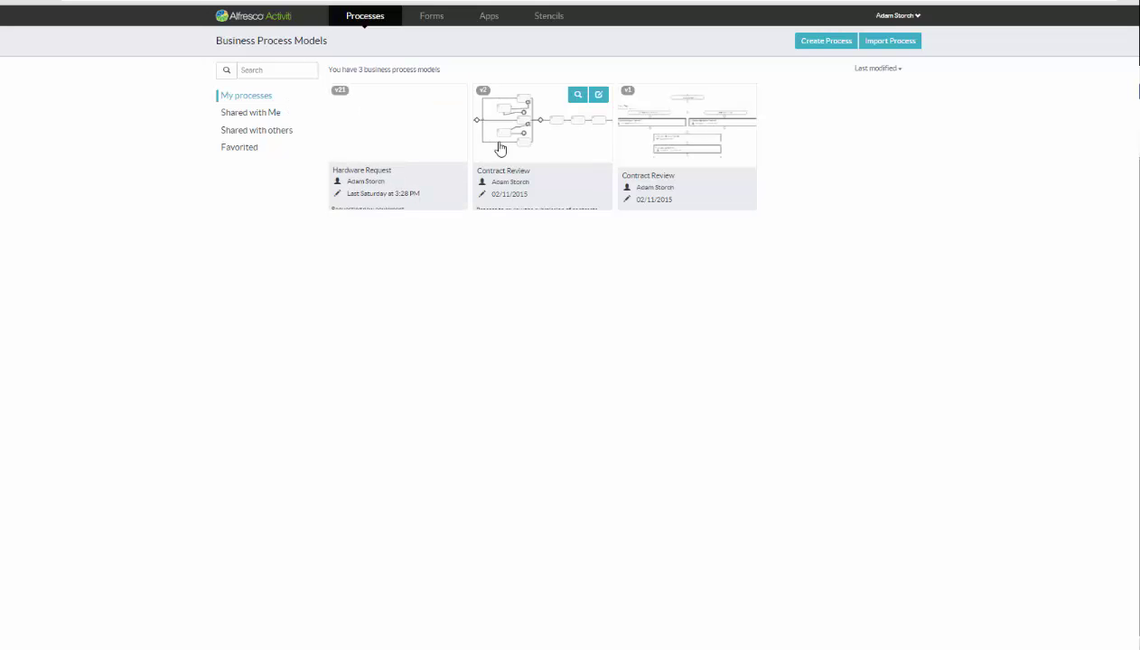
{"action": "mouse_move", "coordinate": [647, 149]}
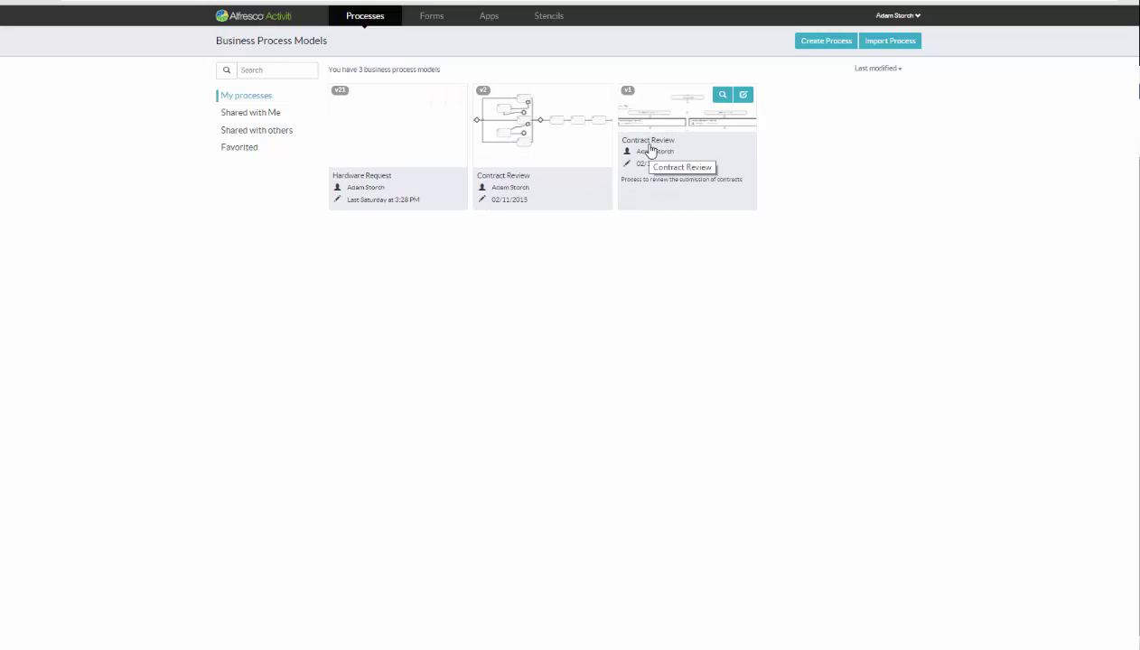
{"action": "left_click", "coordinate": [376, 123]}
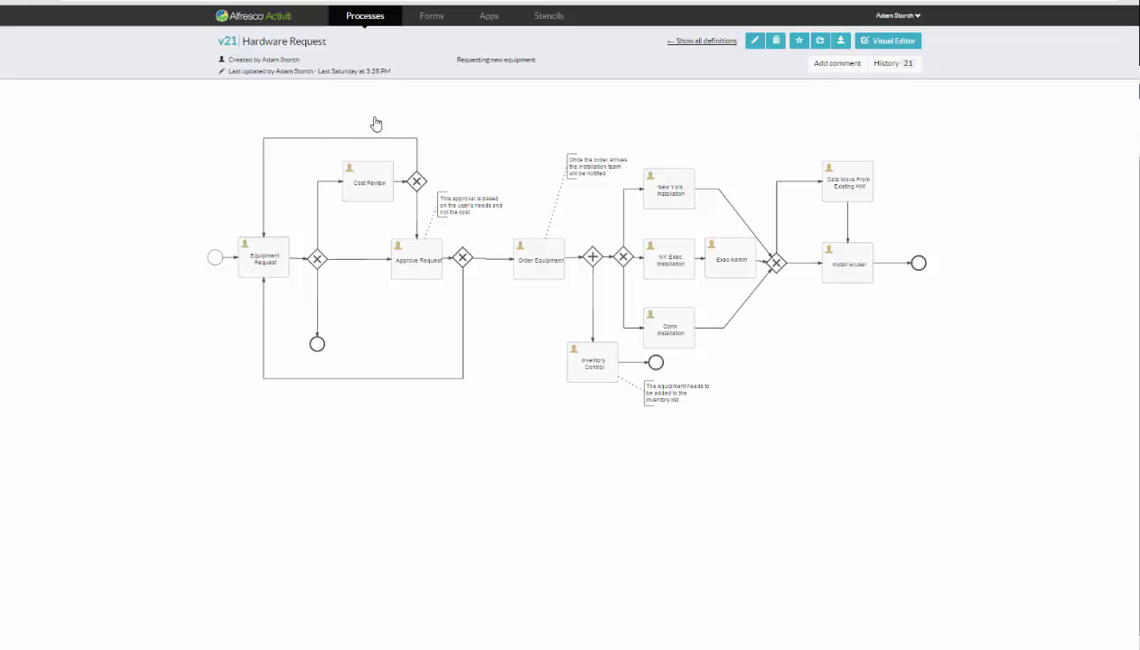
{"action": "left_click", "coordinate": [898, 47]}
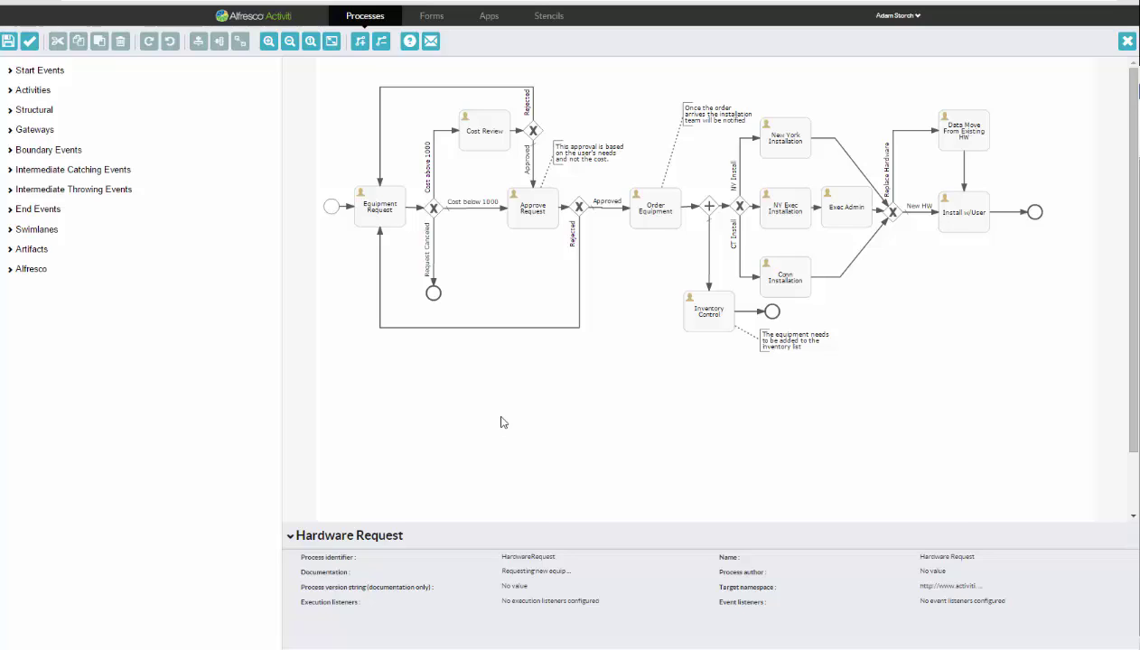
- Review the candidate group assignment of the Equipment Request task without changing it
{"action": "left_click", "coordinate": [385, 215]}
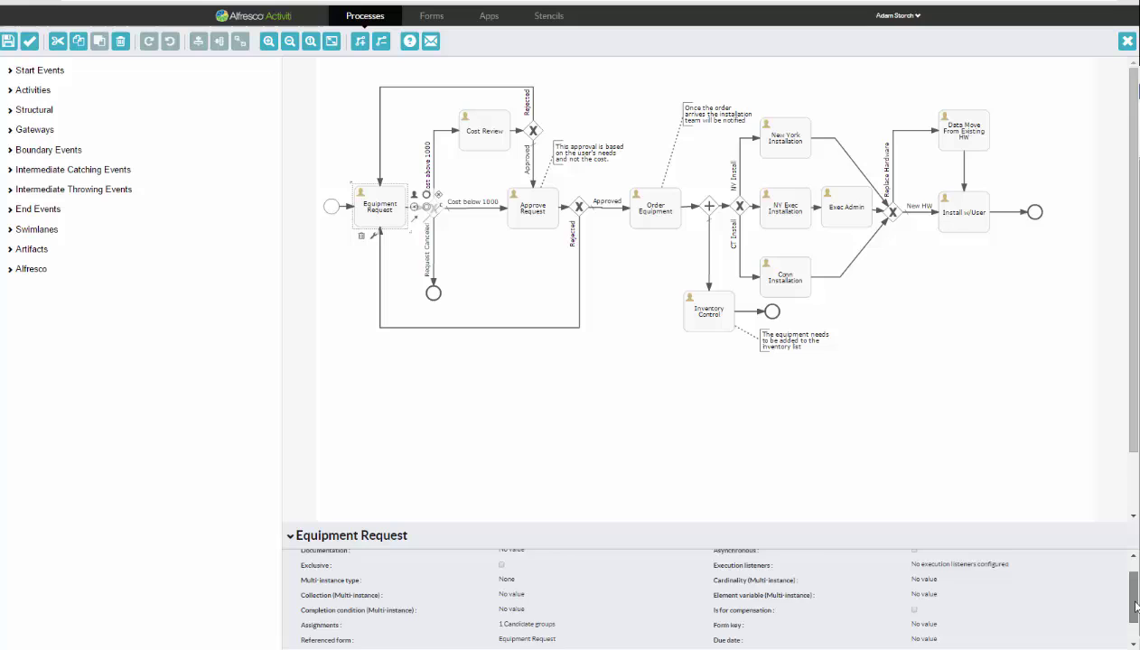
{"action": "scroll", "coordinate": [825, 623], "scroll_direction": "down", "scroll_amount": 2}
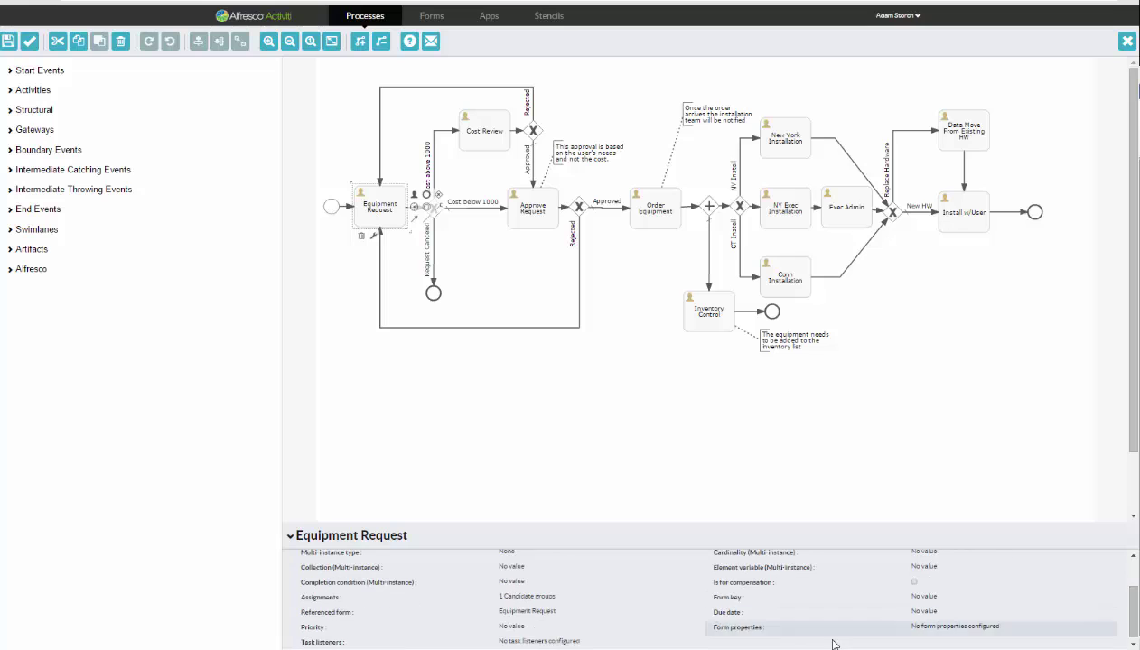
{"action": "left_click", "coordinate": [528, 596]}
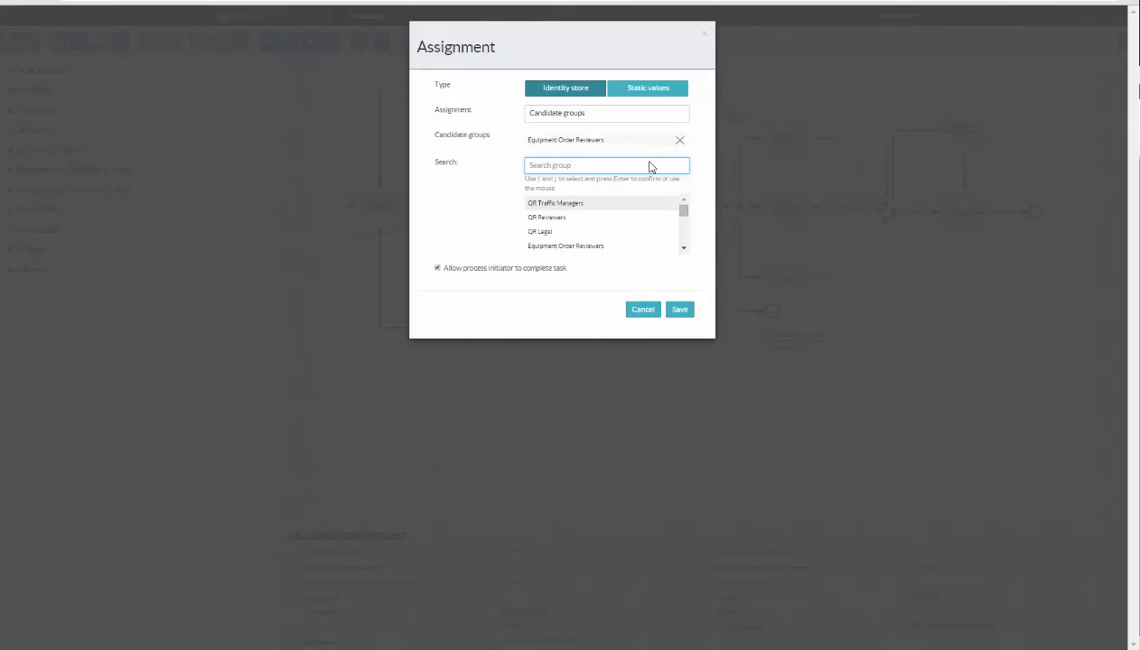
{"action": "left_click", "coordinate": [644, 310]}
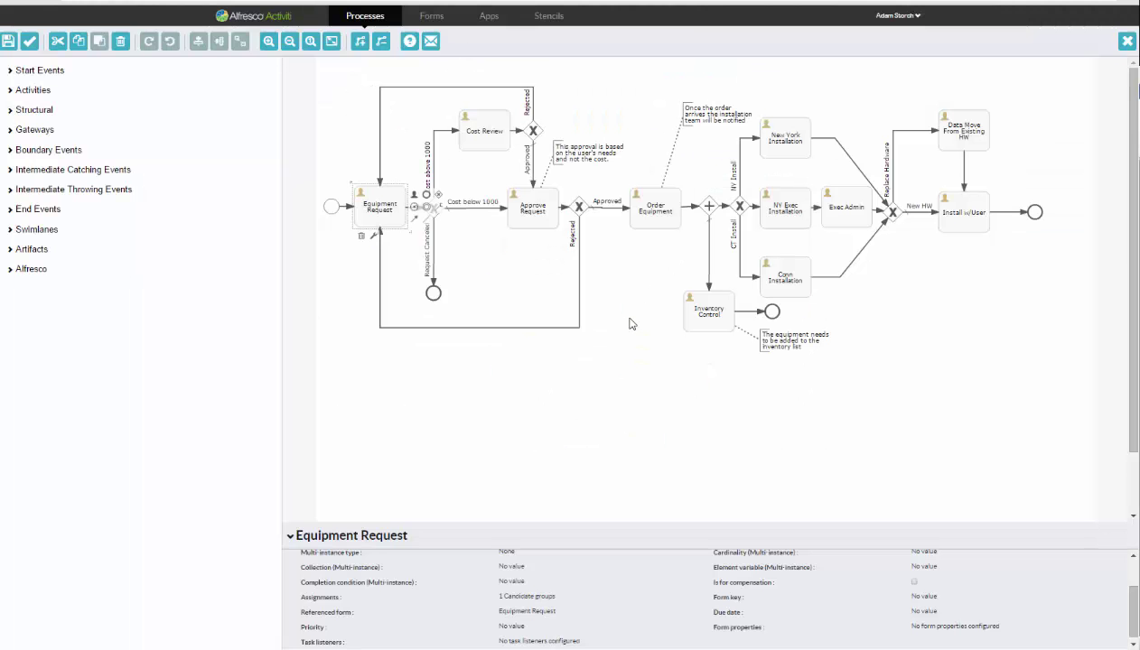
{"action": "left_click", "coordinate": [358, 398]}
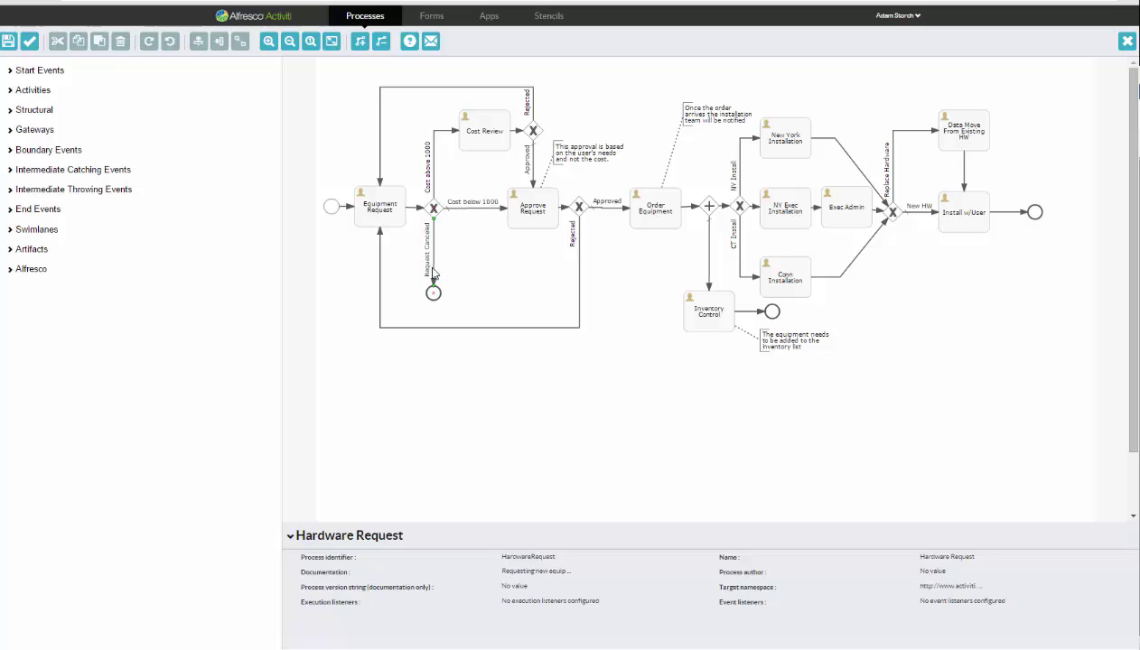
- Examine the flow condition of the "Cost above 1000" sequence flow and its selectable form fields, leaving it unchanged
{"action": "left_click", "coordinate": [436, 184]}
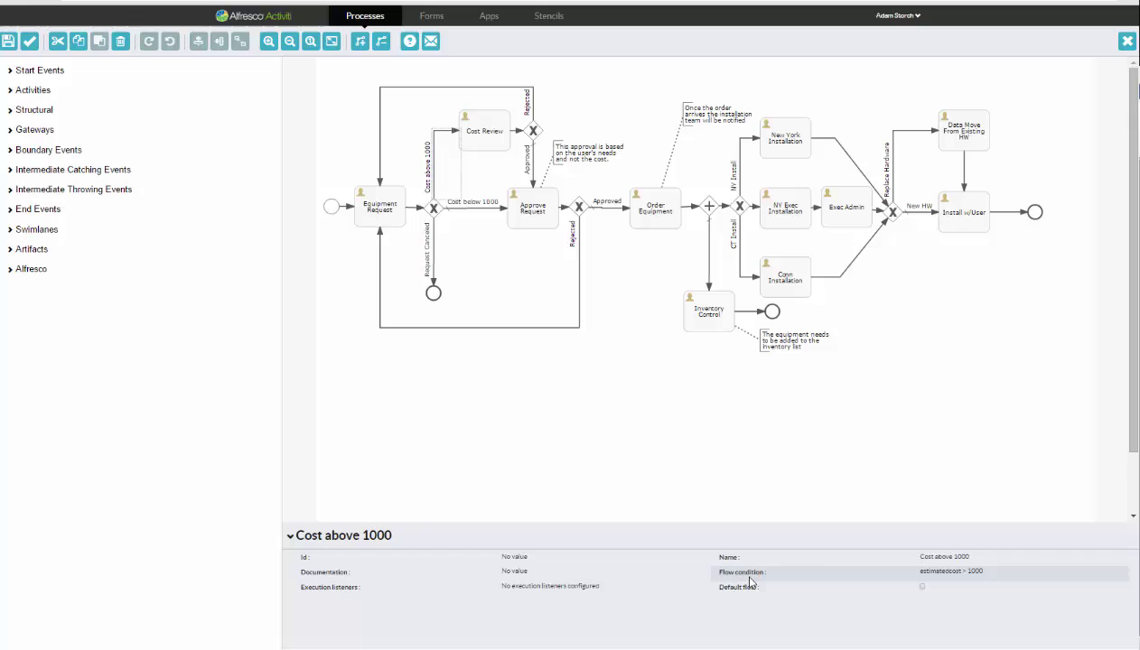
{"action": "left_click", "coordinate": [955, 577]}
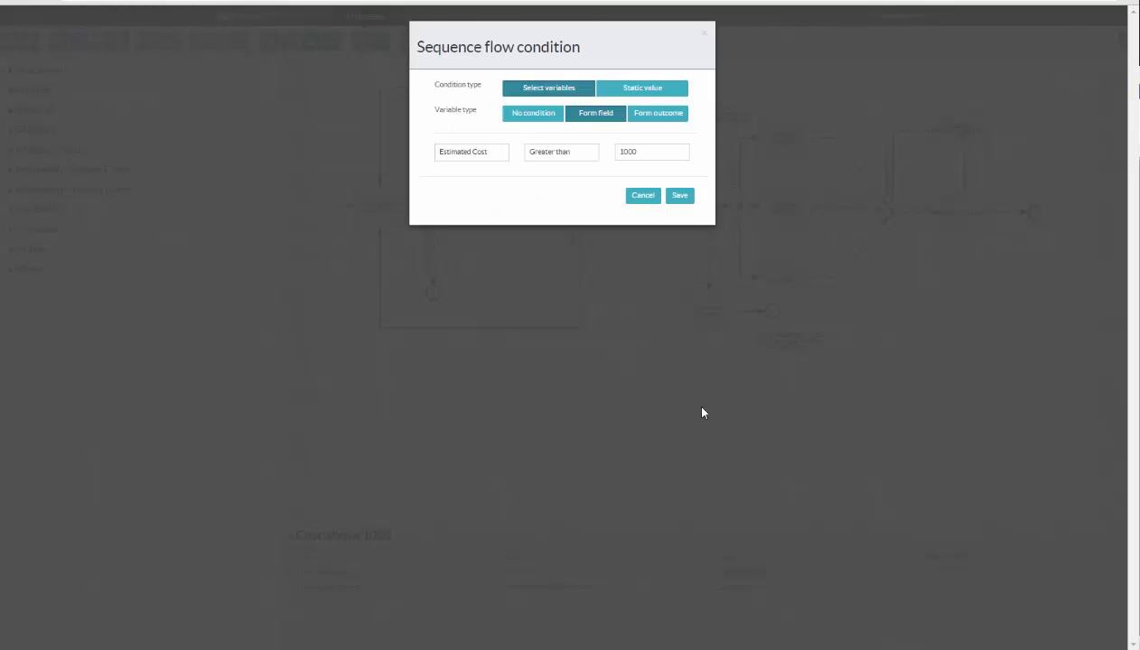
{"action": "left_click", "coordinate": [502, 156]}
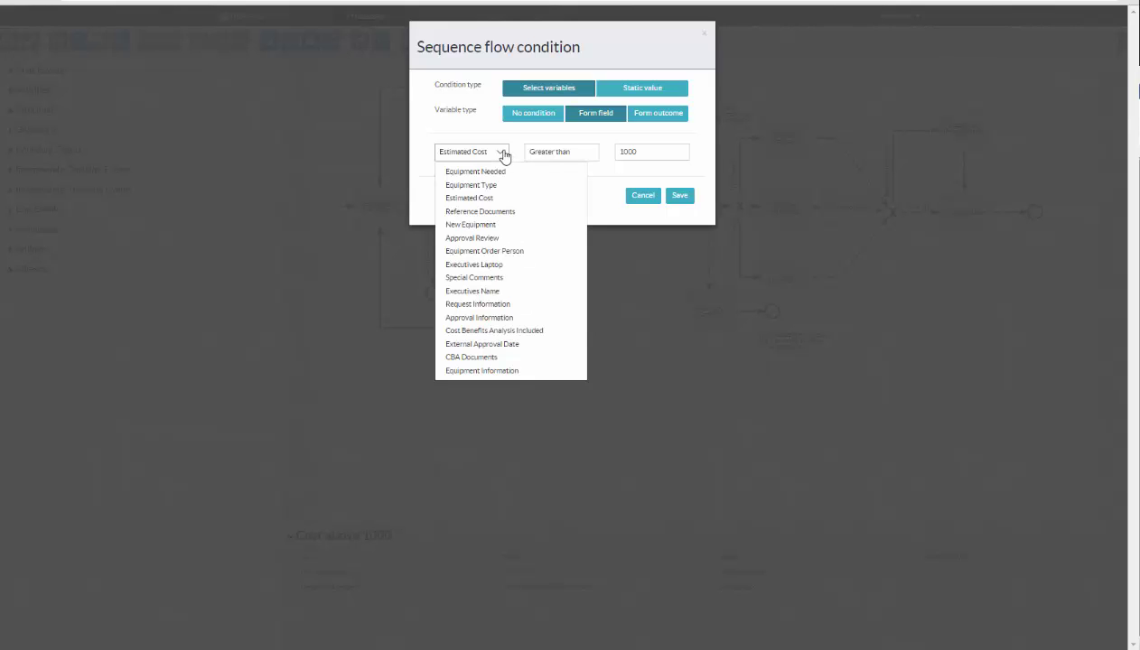
{"action": "left_click", "coordinate": [504, 156]}
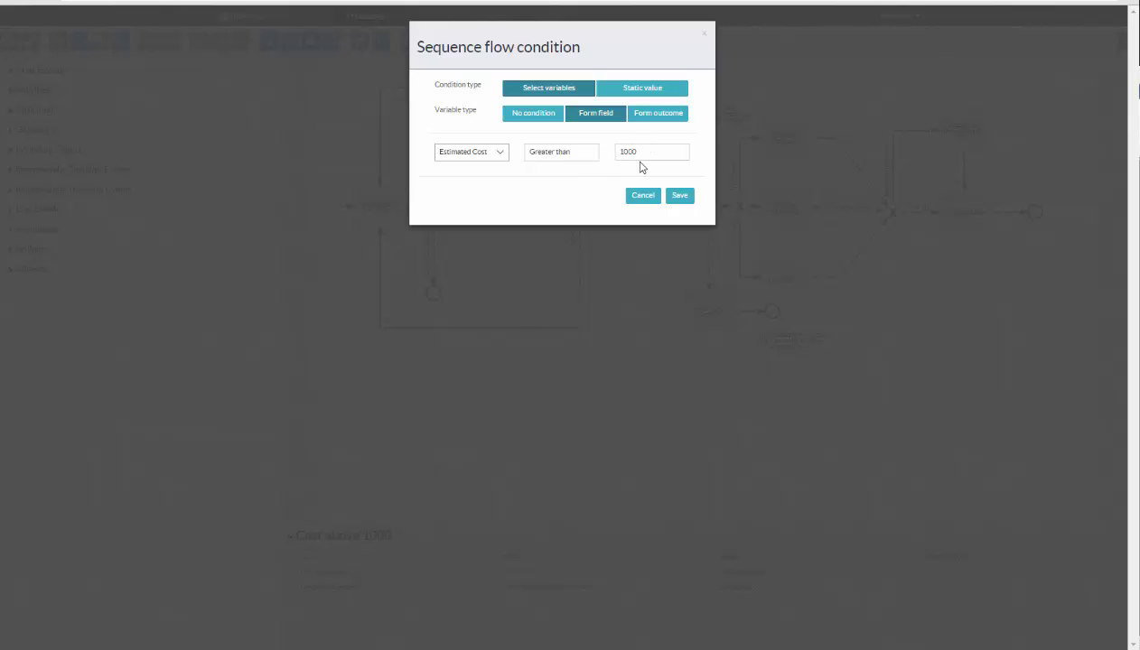
{"action": "left_click", "coordinate": [637, 204]}
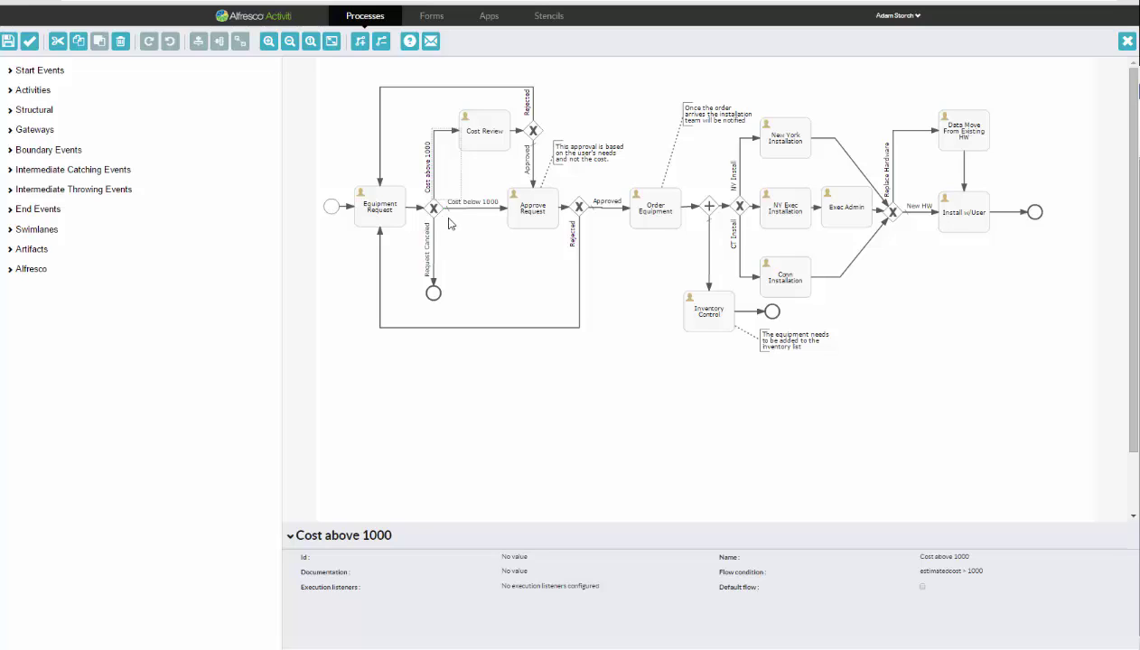
- Inspect the properties of the "Cost below 1000" and "Request Canceled" flows and the "Rejected" flow after Cost Review
{"action": "left_click", "coordinate": [460, 209]}
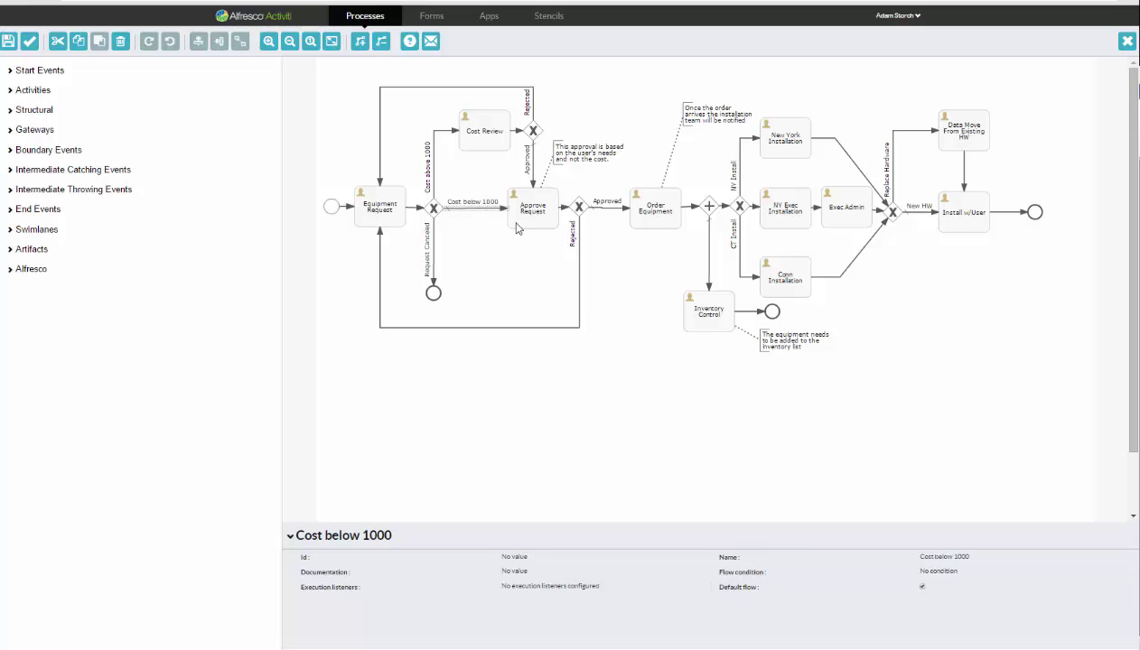
{"action": "left_click", "coordinate": [434, 251]}
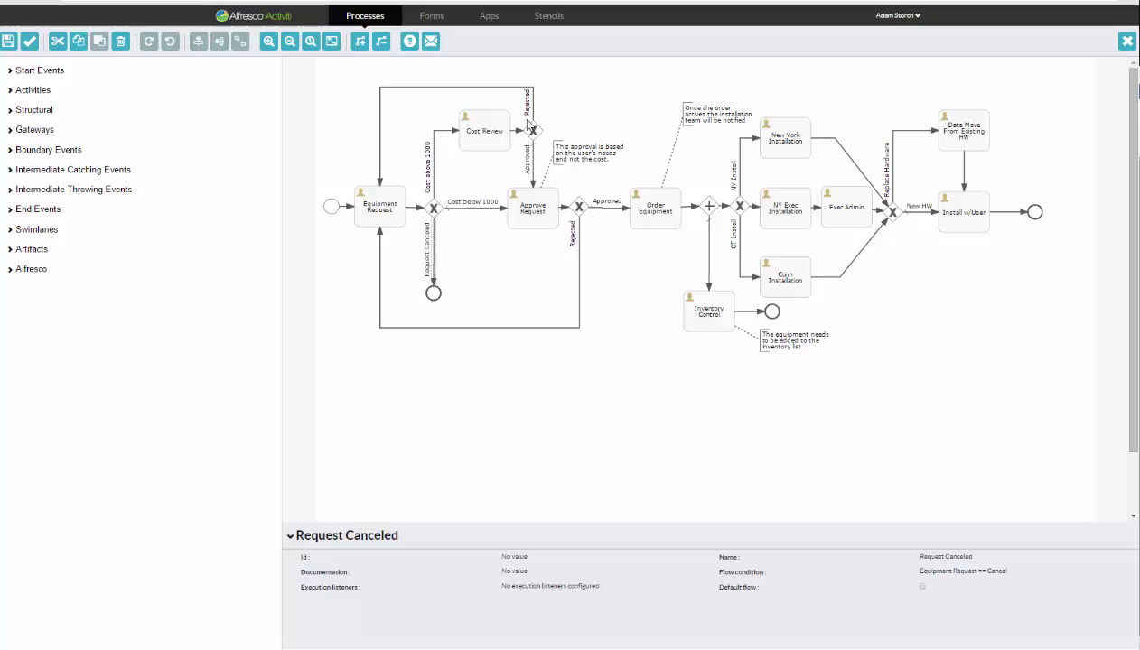
{"action": "left_click", "coordinate": [536, 114]}
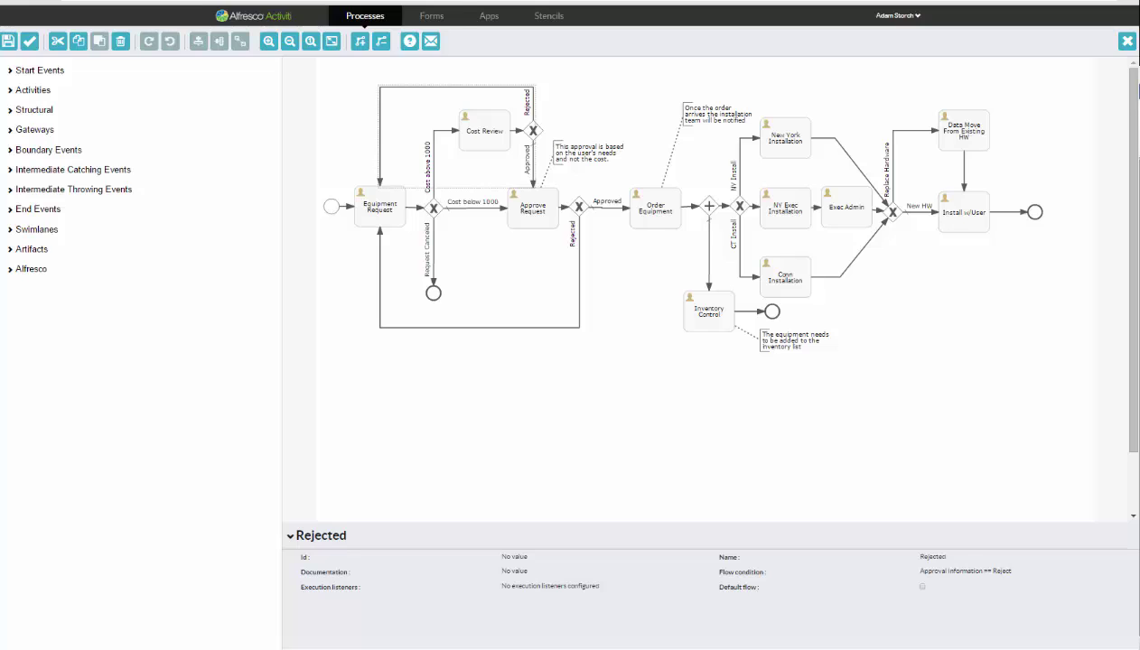
- Open the form referenced by the Approve Request task in the form editor
{"action": "left_click", "coordinate": [432, 16]}
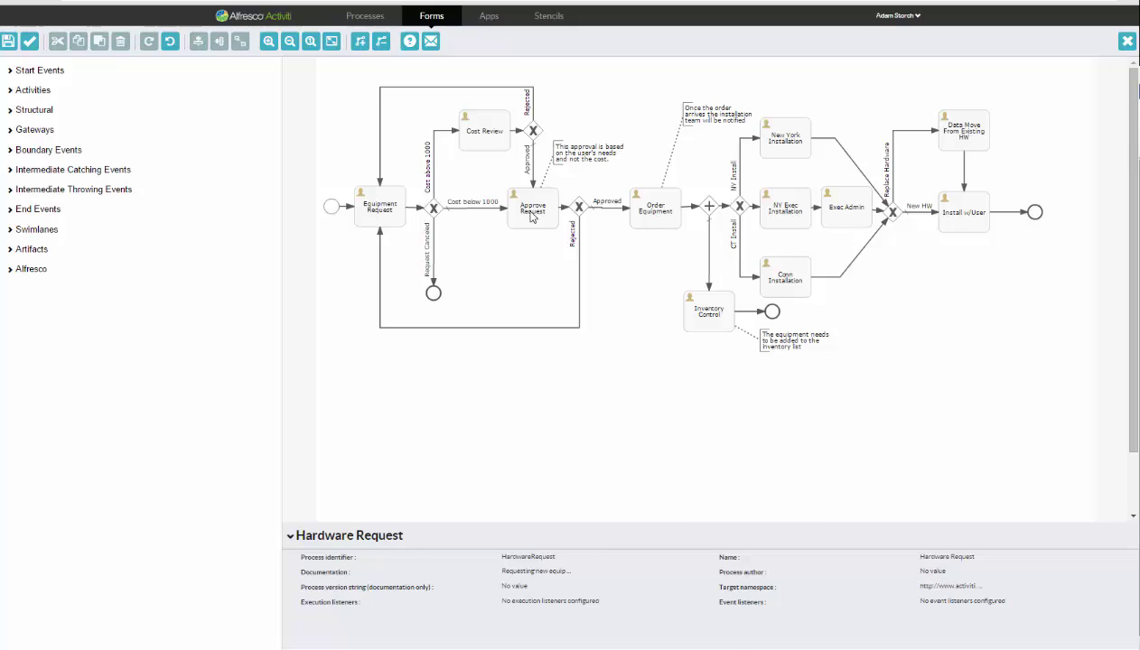
{"action": "left_click", "coordinate": [532, 215]}
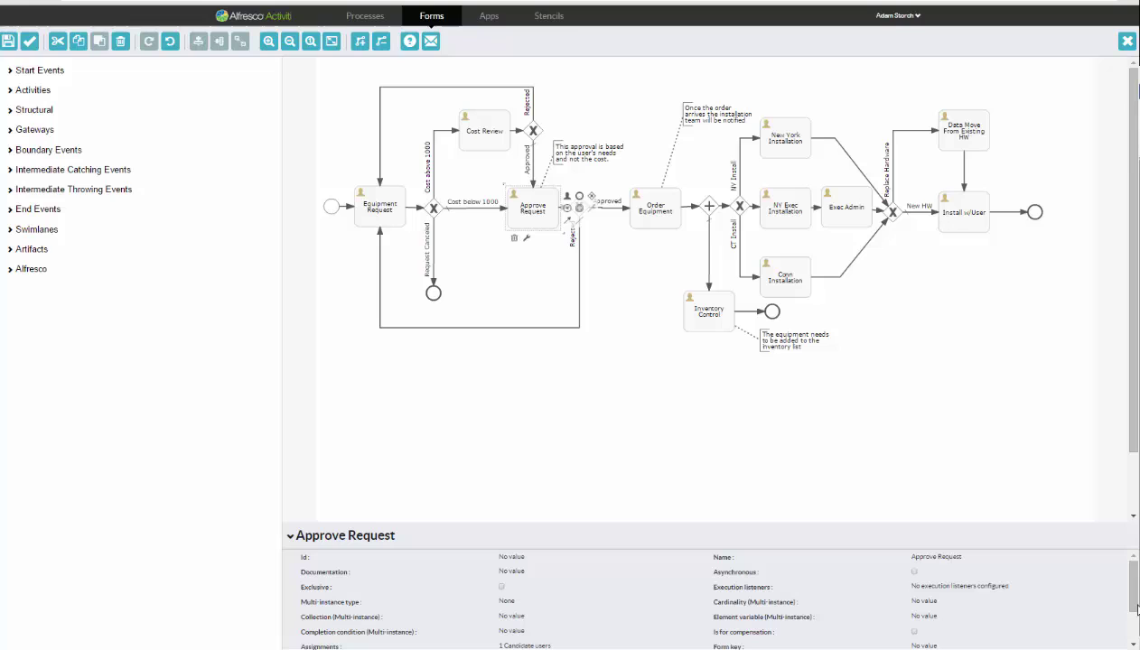
{"action": "scroll", "coordinate": [1119, 596], "scroll_direction": "down", "scroll_amount": 2}
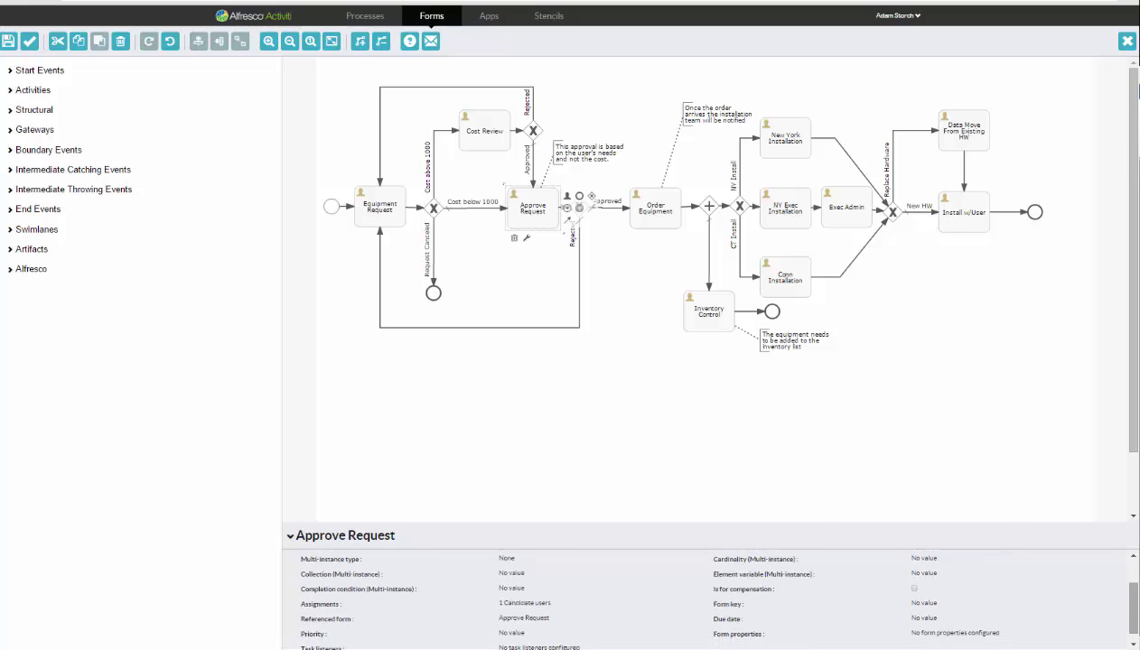
{"action": "left_click", "coordinate": [508, 621]}
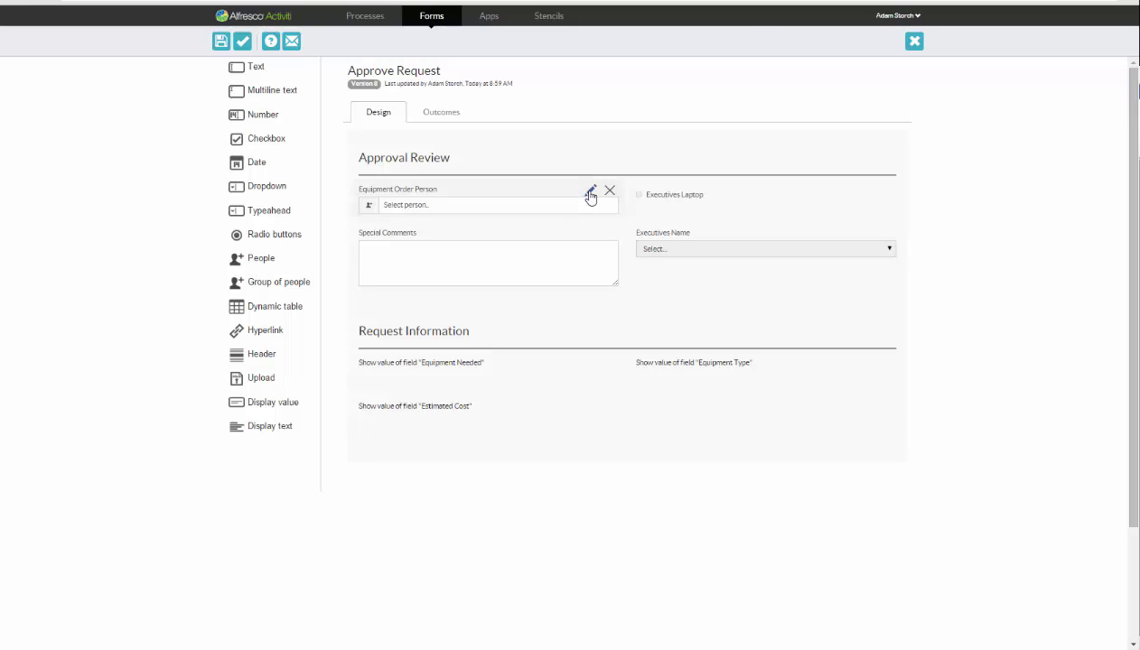
- Review the group restrictions and general settings of the Equipment Order Person field in the Approve Request form
{"action": "left_click", "coordinate": [590, 197]}
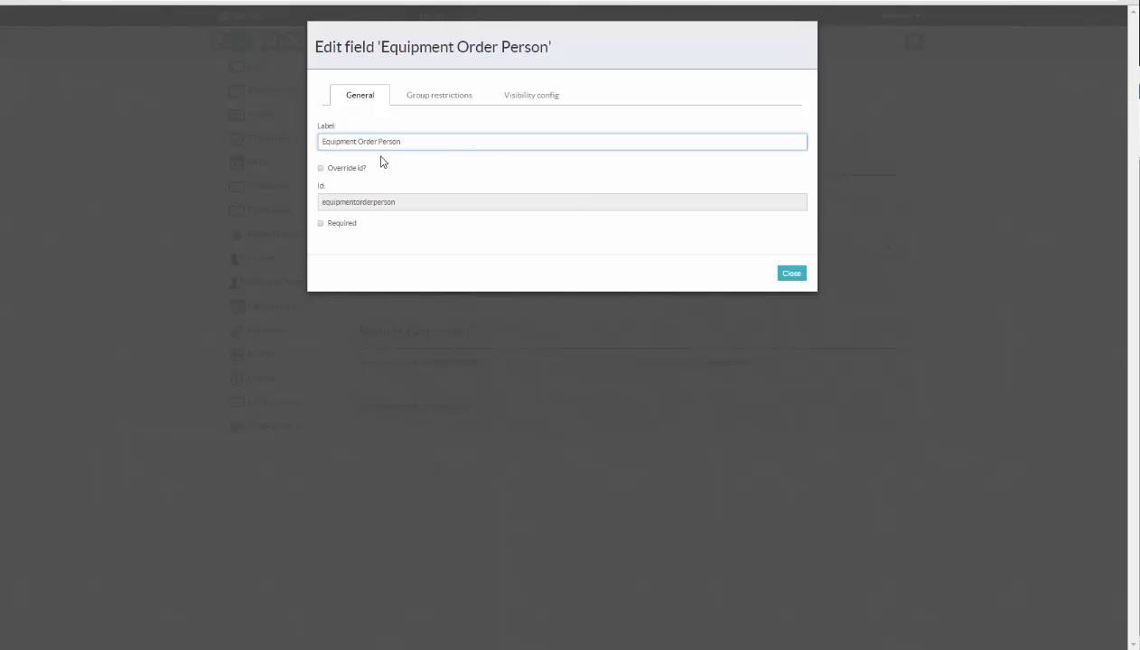
{"action": "left_click", "coordinate": [424, 98]}
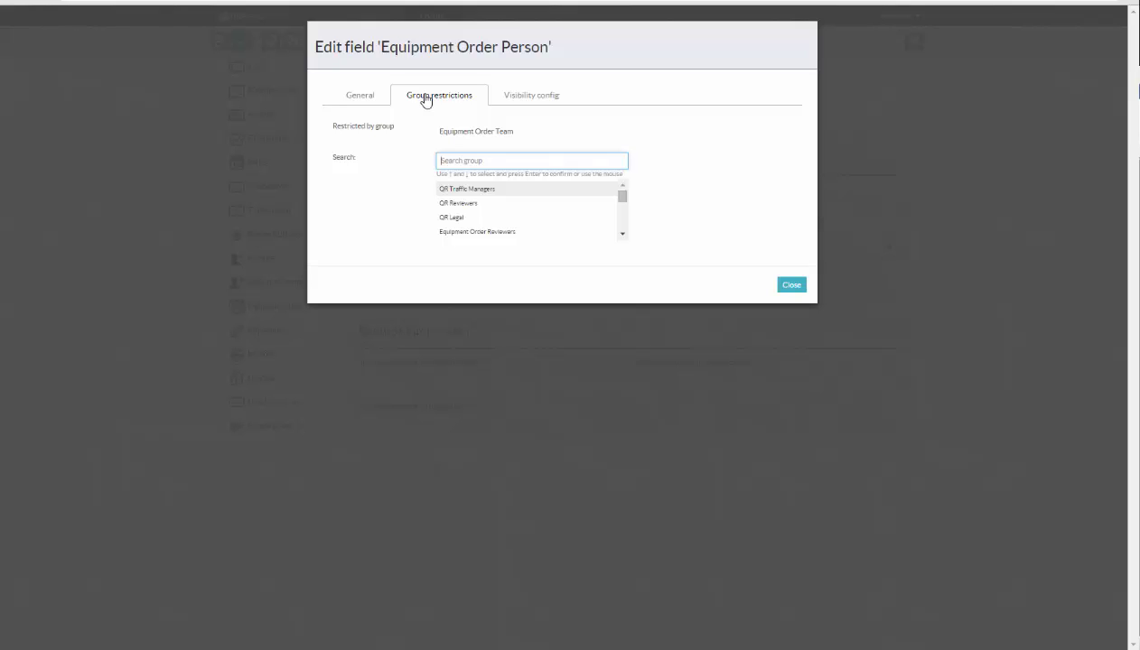
{"action": "mouse_move", "coordinate": [454, 142]}
{"action": "left_click", "coordinate": [360, 96]}
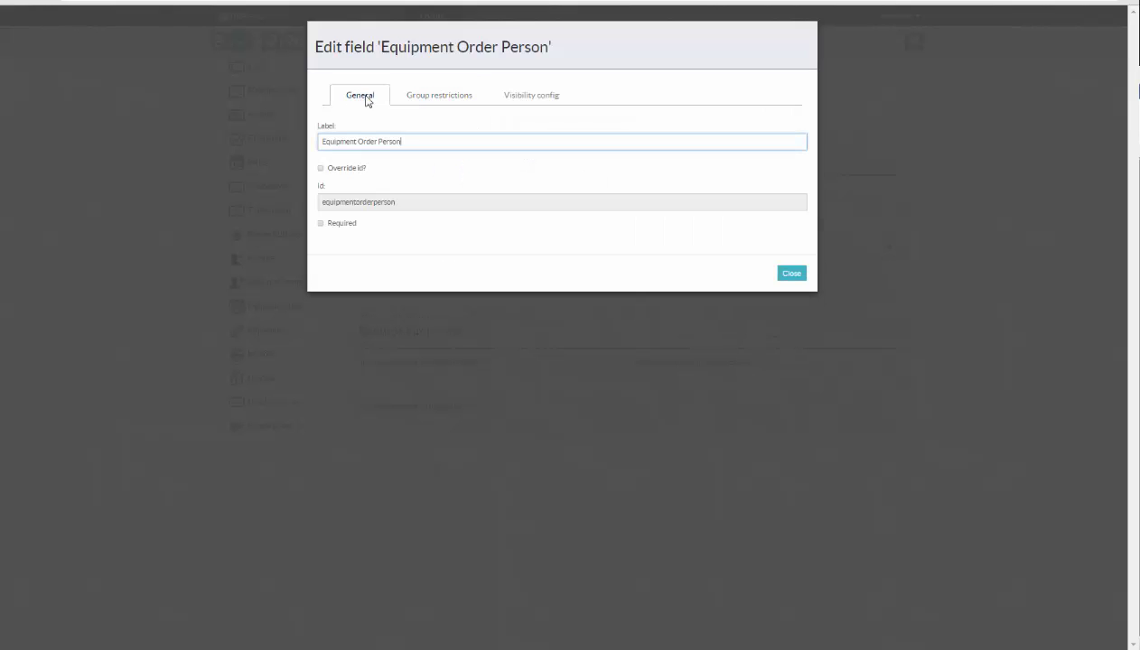
{"action": "left_click", "coordinate": [795, 272]}
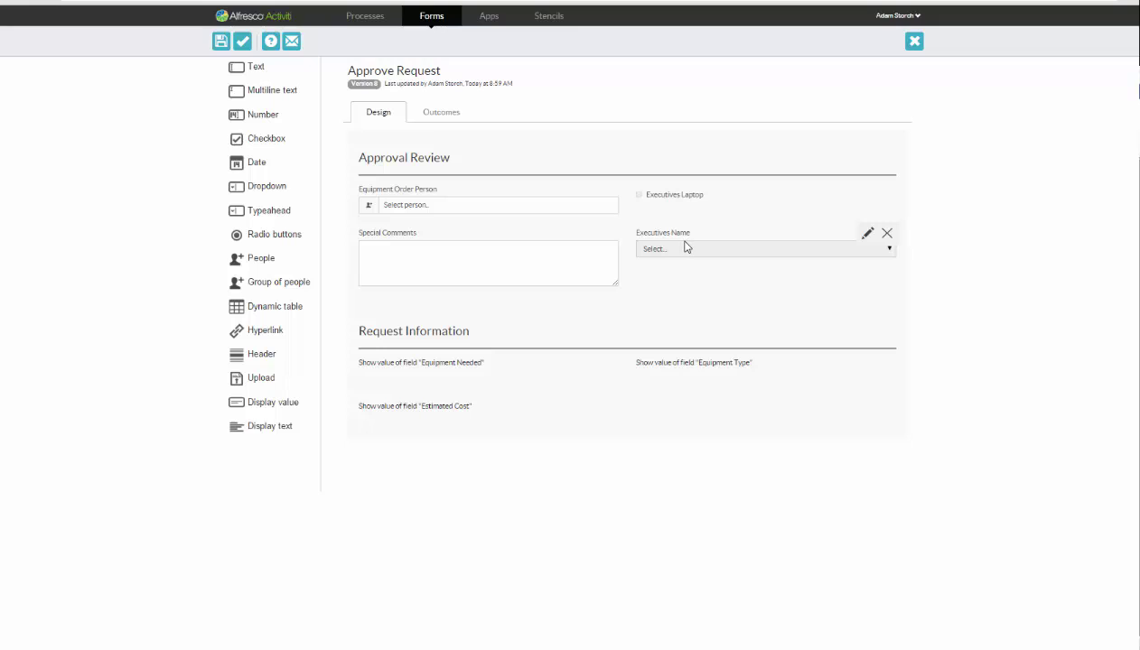
- Examine the visibility condition of the Executives Name field in the Approve Request form
{"action": "left_click", "coordinate": [866, 237]}
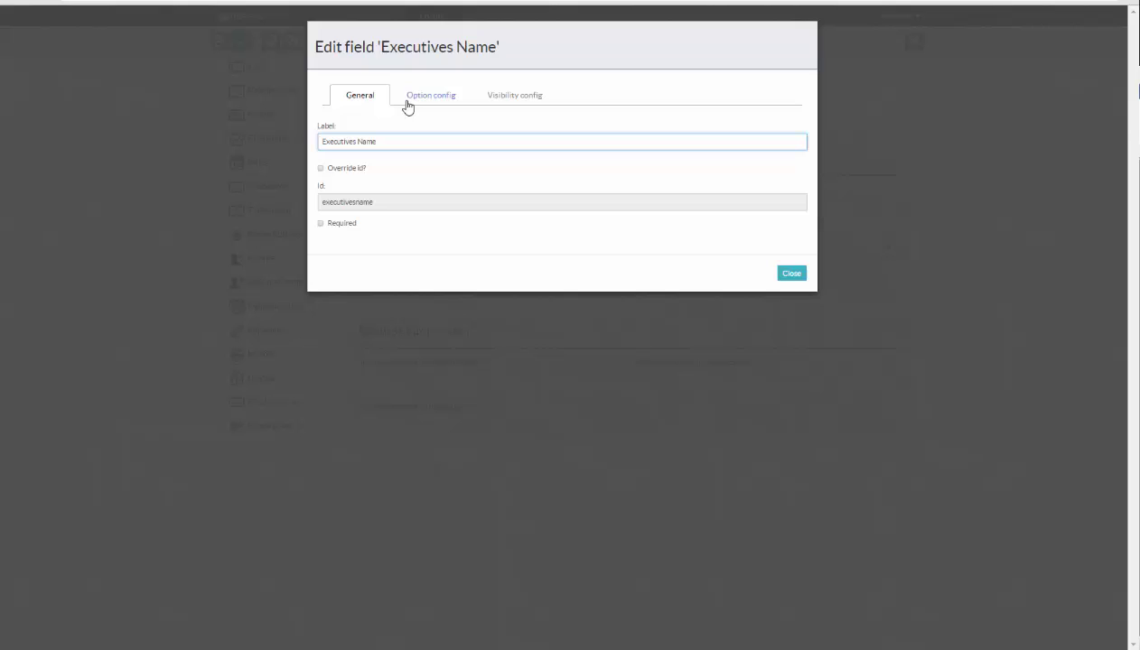
{"action": "left_click", "coordinate": [511, 97]}
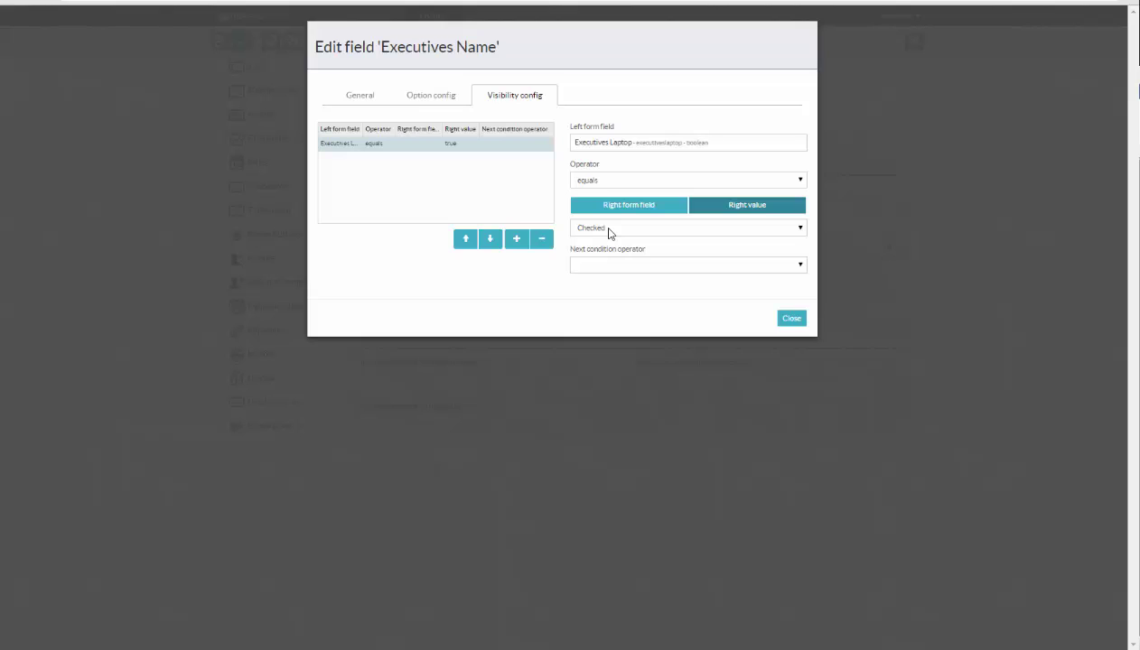
{"action": "left_click", "coordinate": [791, 319]}
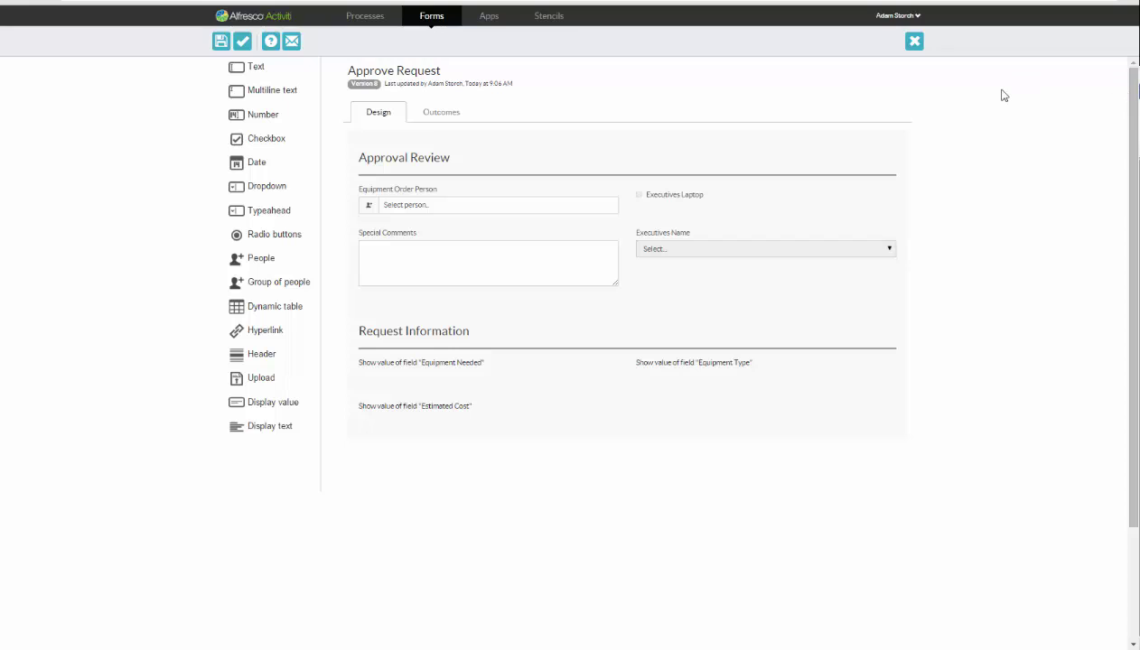
- Save the Approve Request form as a new version and close the form editor
{"action": "left_click", "coordinate": [242, 45]}
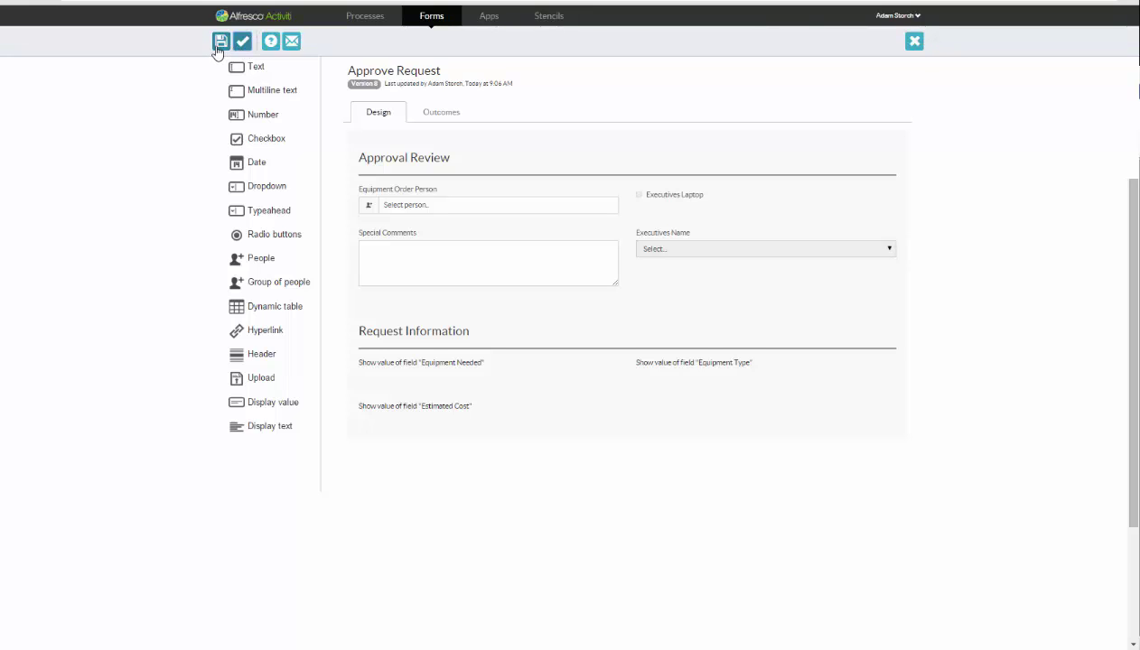
{"action": "left_click", "coordinate": [221, 43]}
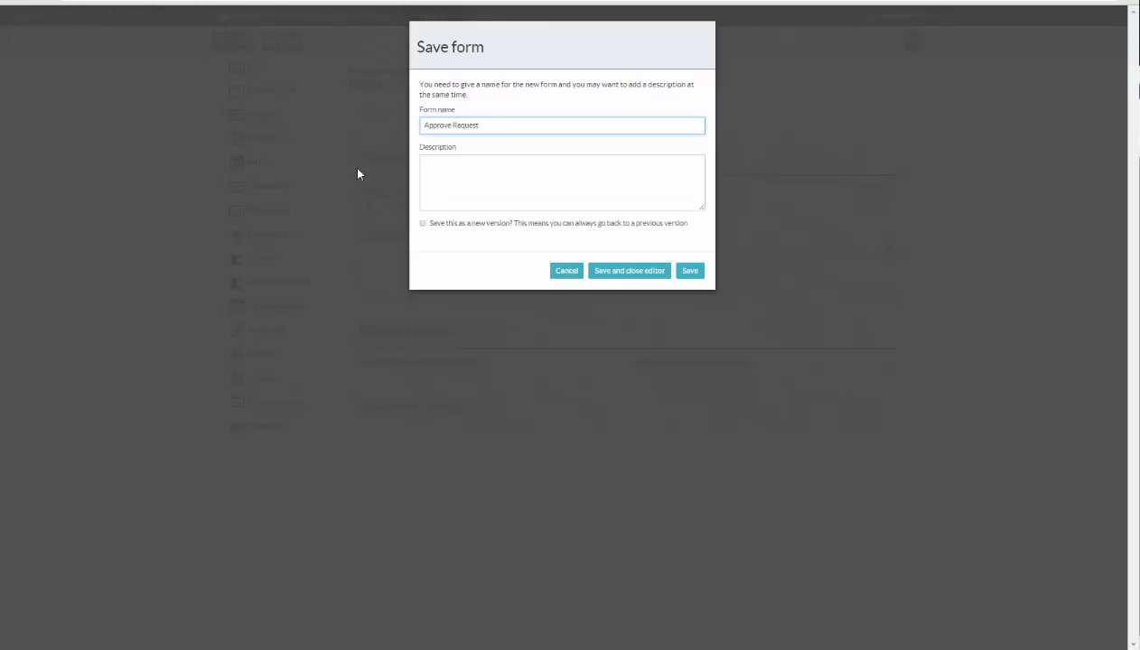
{"action": "left_click", "coordinate": [422, 224]}
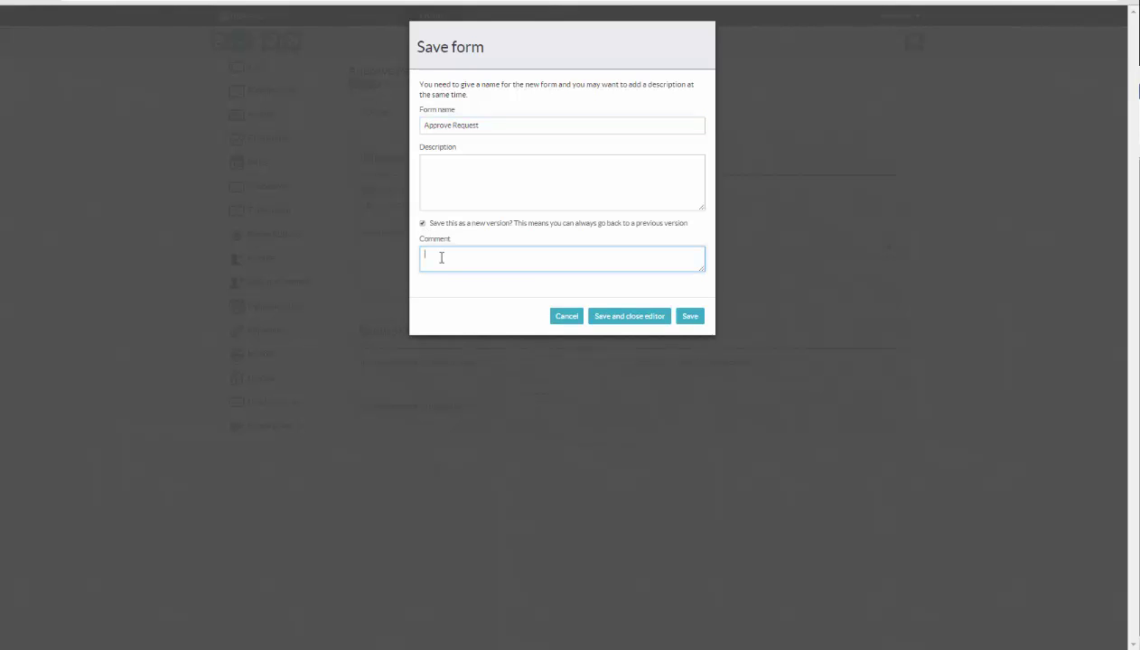
{"action": "left_click", "coordinate": [630, 318]}
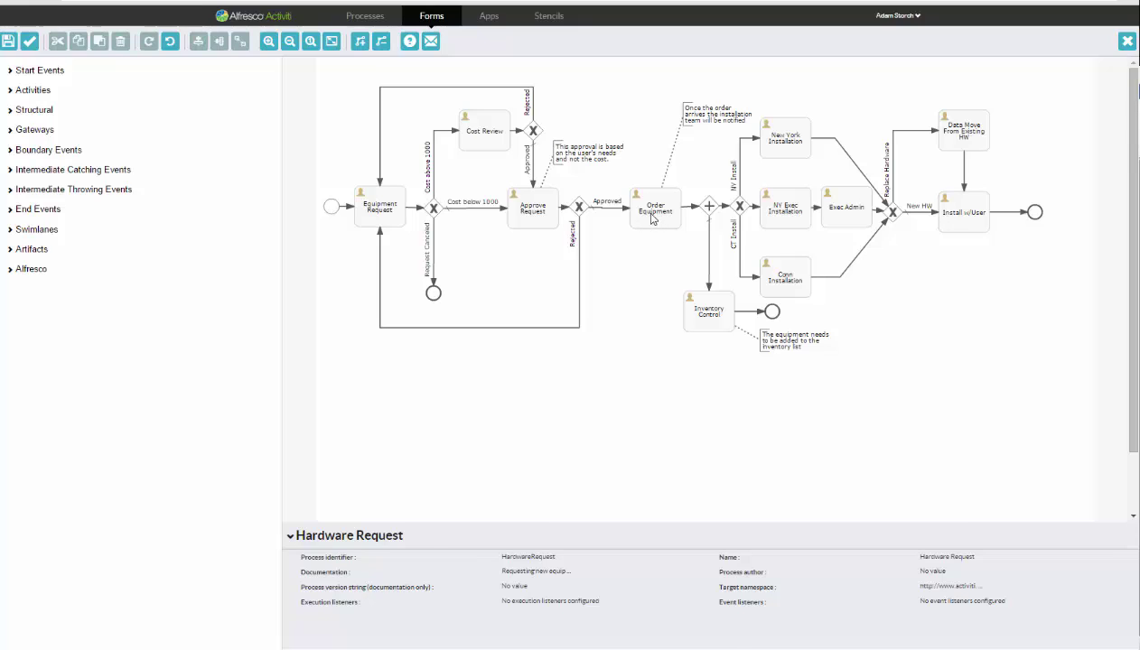
- Review the assignee settings of the Order Equipment task and leave its assignment unmodified
{"action": "left_click", "coordinate": [652, 218]}
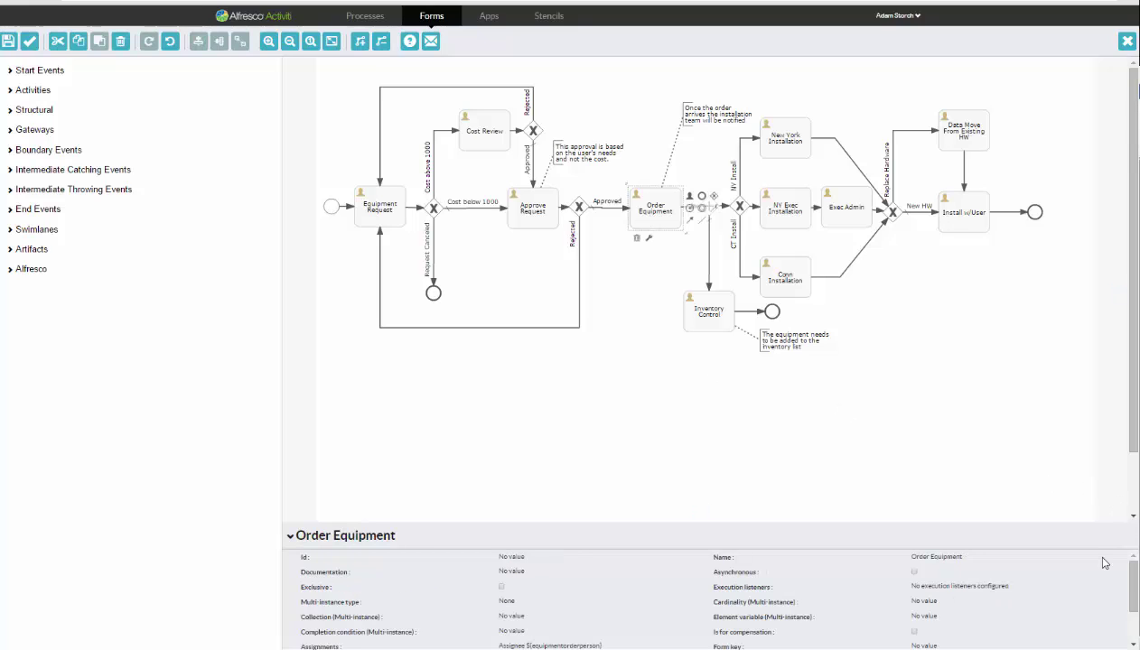
{"action": "scroll", "coordinate": [1104, 587], "scroll_direction": "down", "scroll_amount": 3}
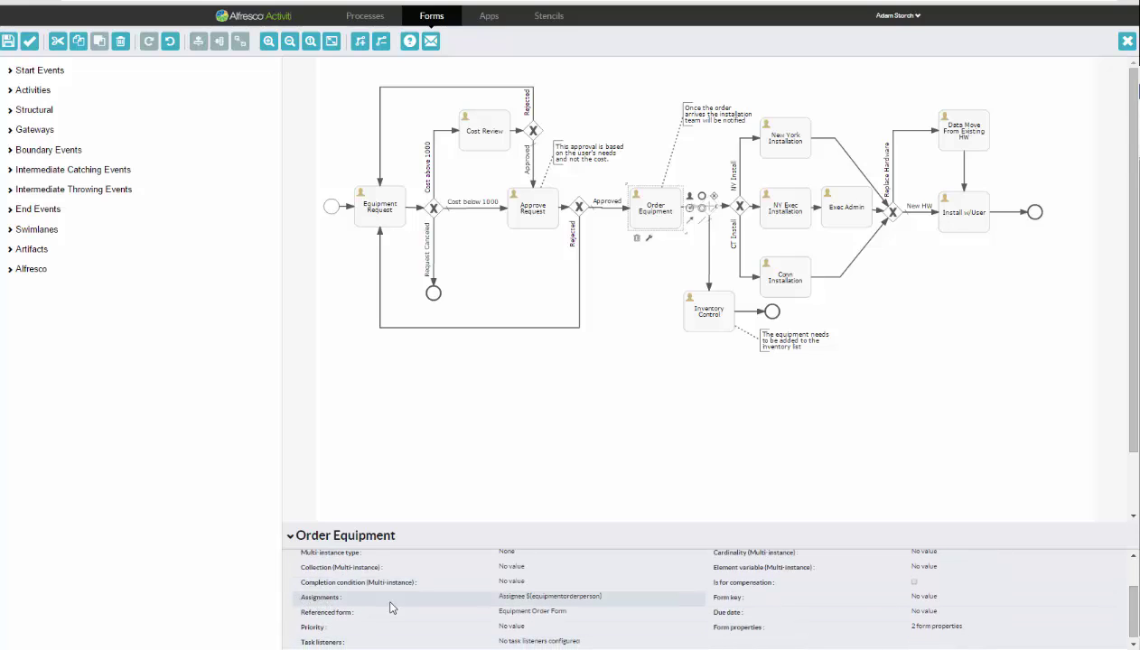
{"action": "left_click", "coordinate": [547, 598]}
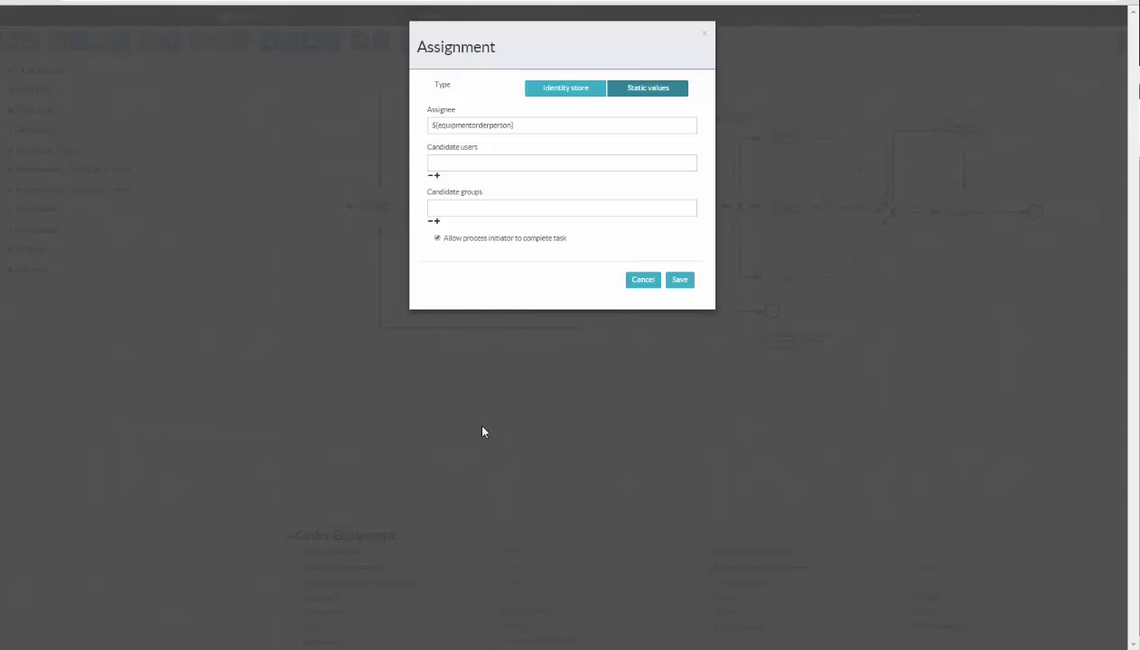
{"action": "left_click", "coordinate": [439, 128]}
{"action": "left_click", "coordinate": [644, 281]}
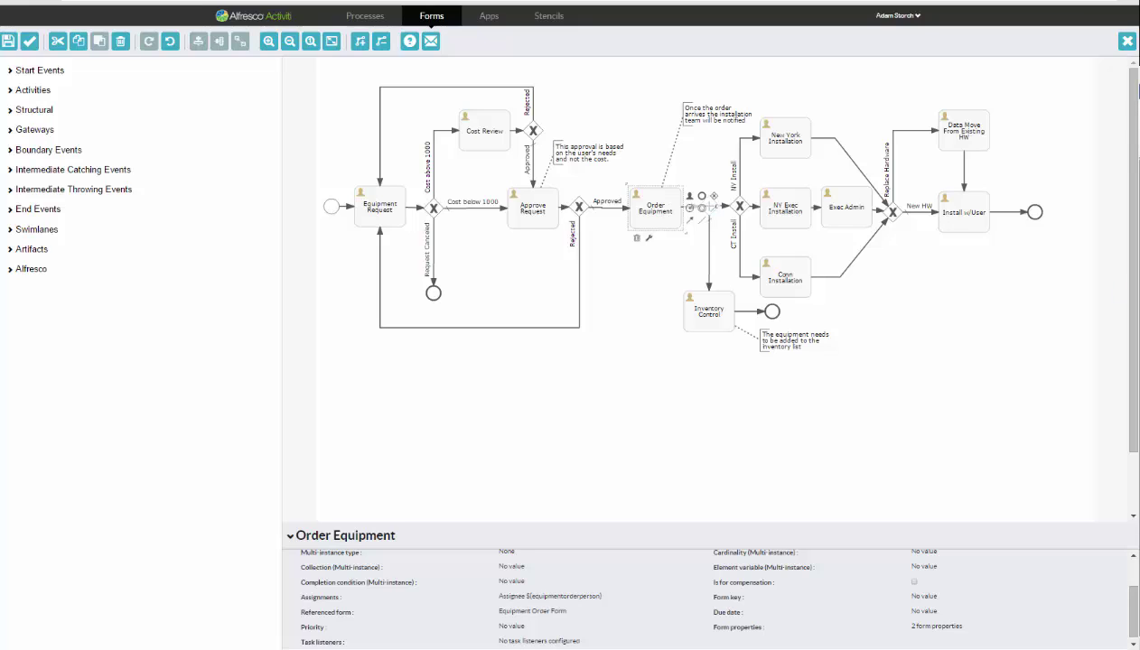
{"action": "left_click", "coordinate": [662, 269]}
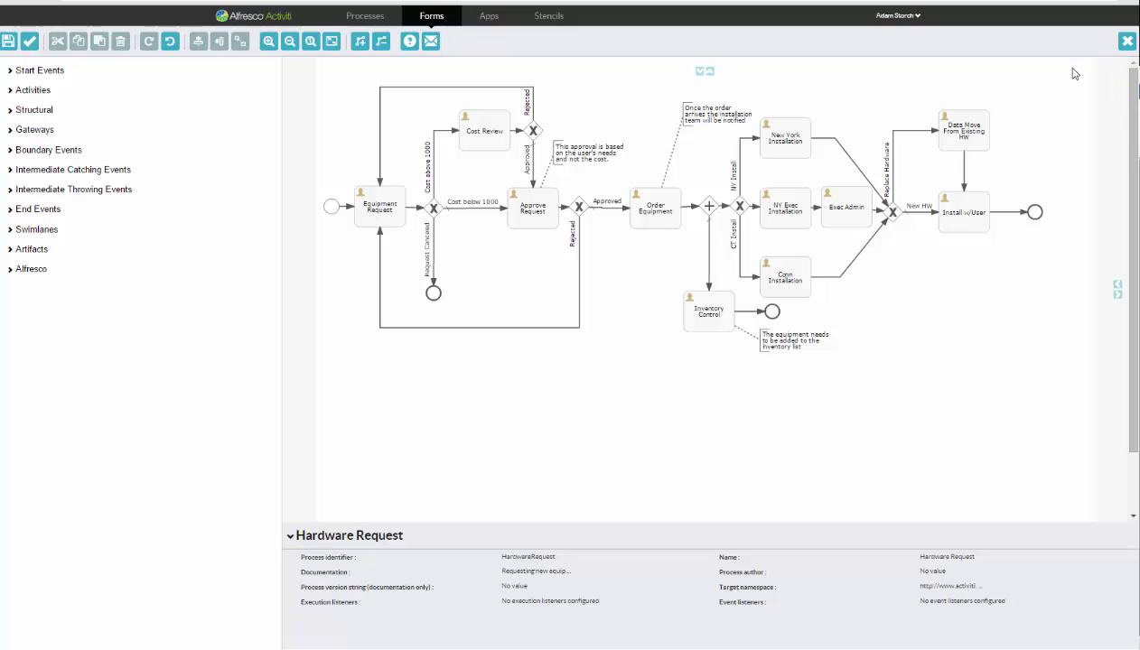
- Save the Hardware Request process model as a new version without a comment and close the editor
{"action": "left_click", "coordinate": [29, 43]}
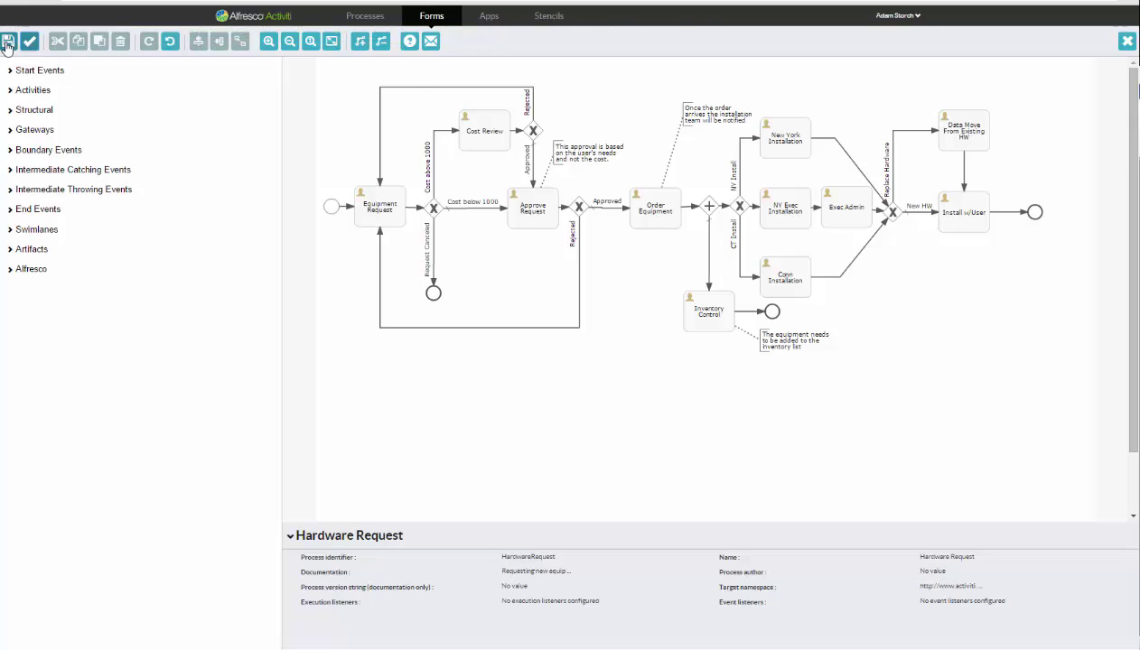
{"action": "left_click", "coordinate": [9, 42]}
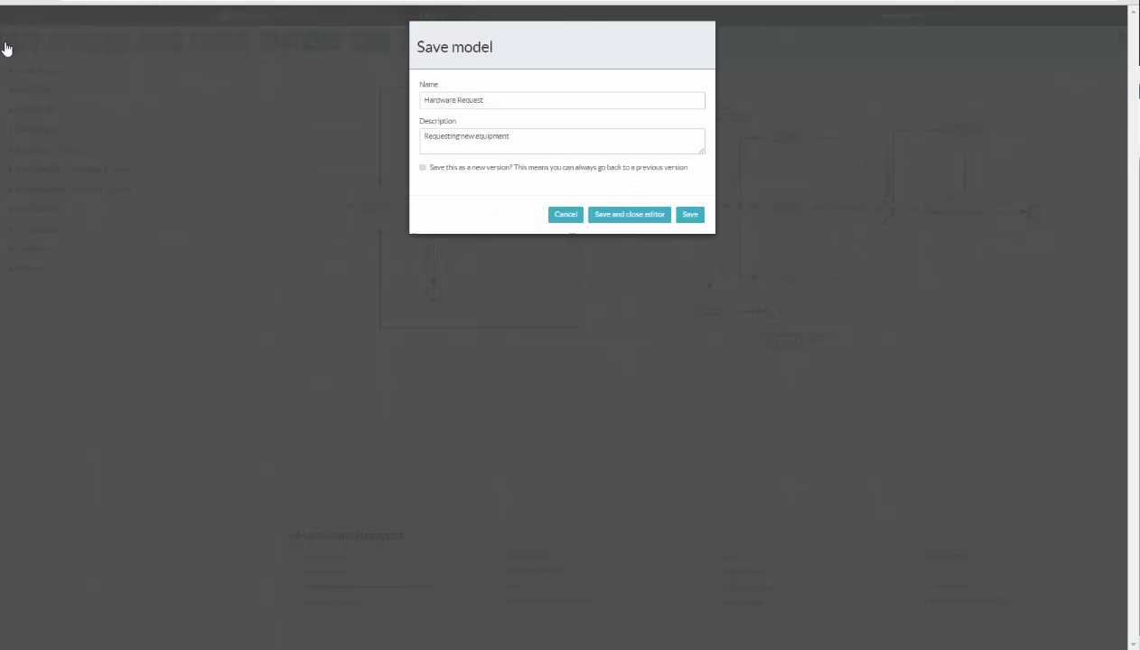
{"action": "left_click", "coordinate": [422, 168]}
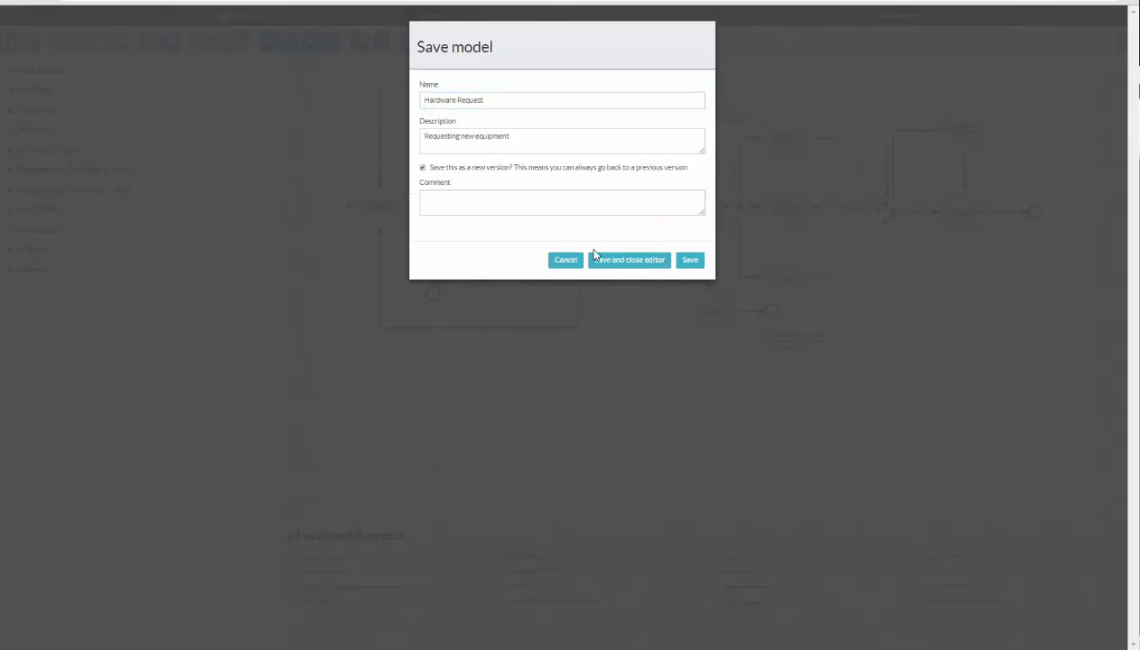
{"action": "left_click", "coordinate": [507, 200]}
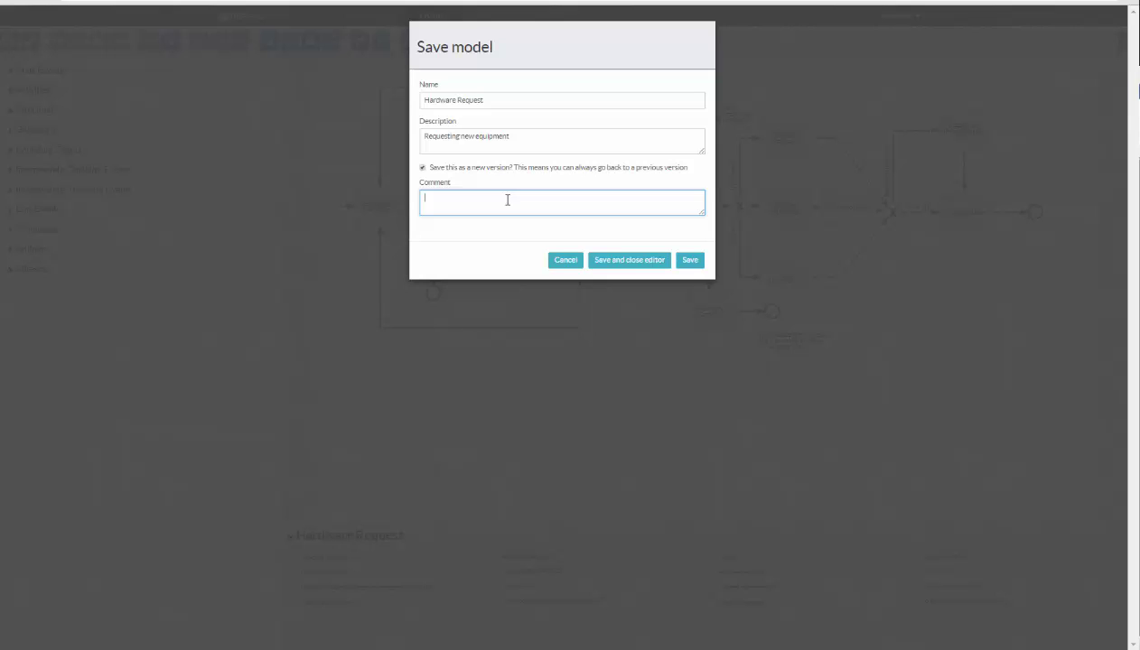
{"action": "left_click", "coordinate": [629, 261]}
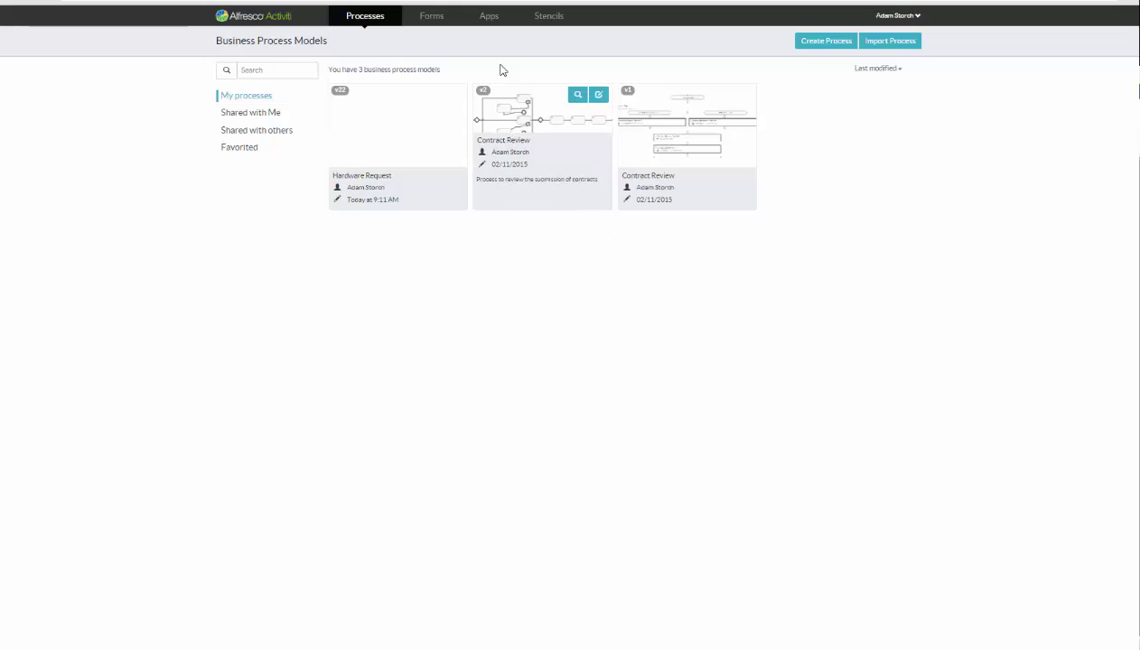
- Open the Hardware Needs app definition in the app editor and review the process models available for inclusion
{"action": "left_click", "coordinate": [488, 17]}
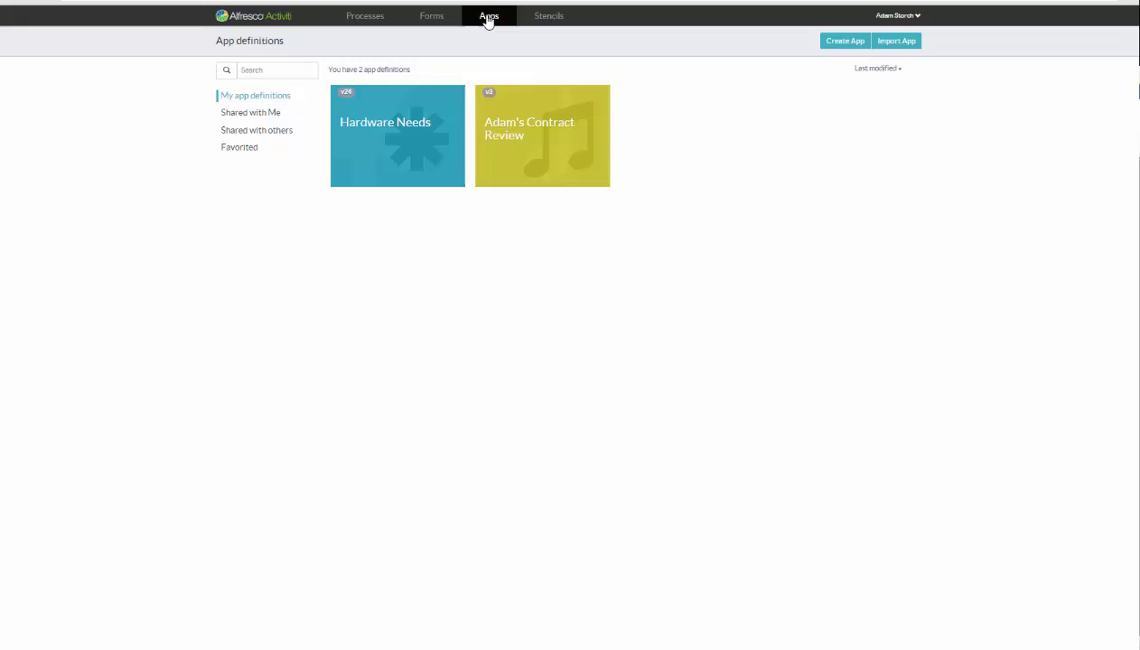
{"action": "mouse_move", "coordinate": [435, 110]}
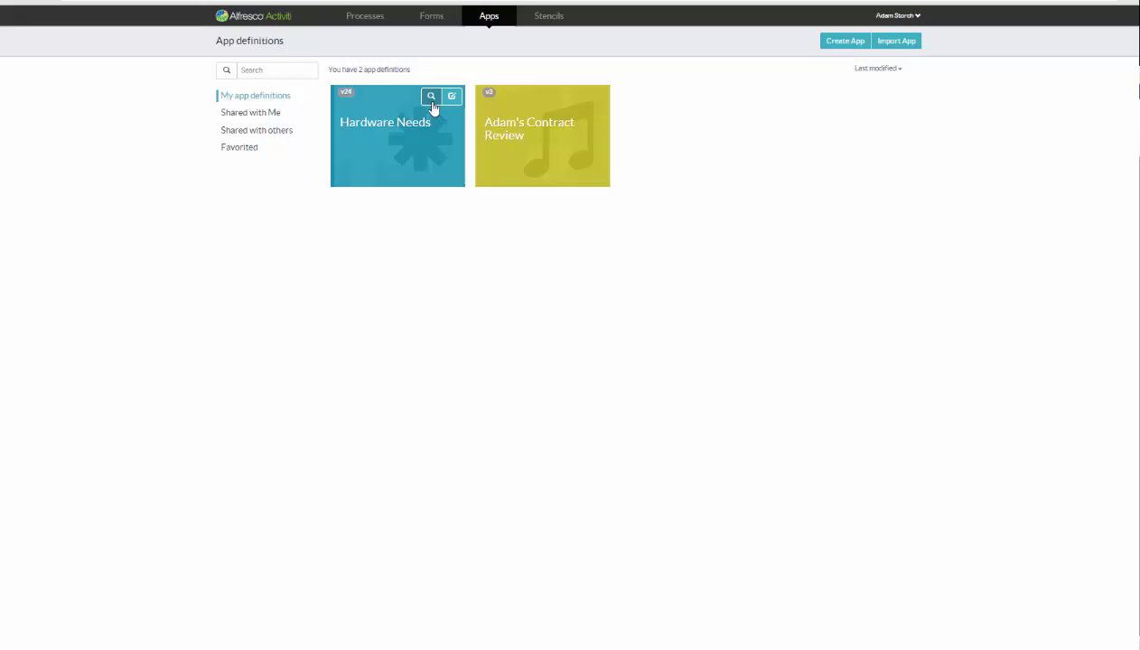
{"action": "left_click", "coordinate": [384, 134]}
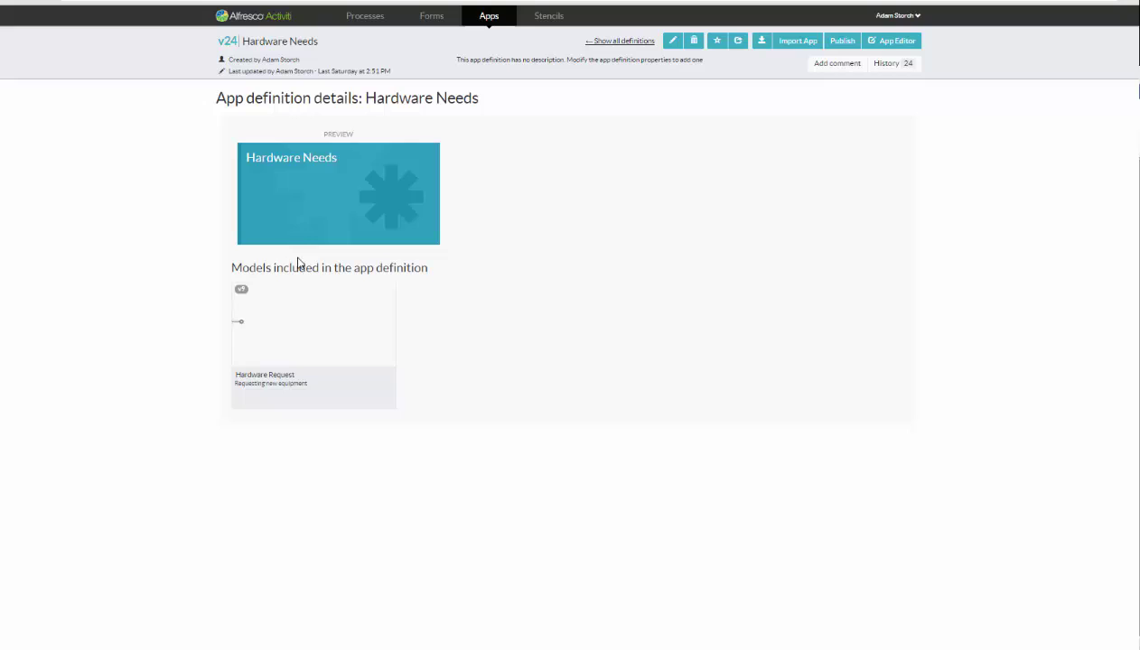
{"action": "left_click", "coordinate": [884, 45]}
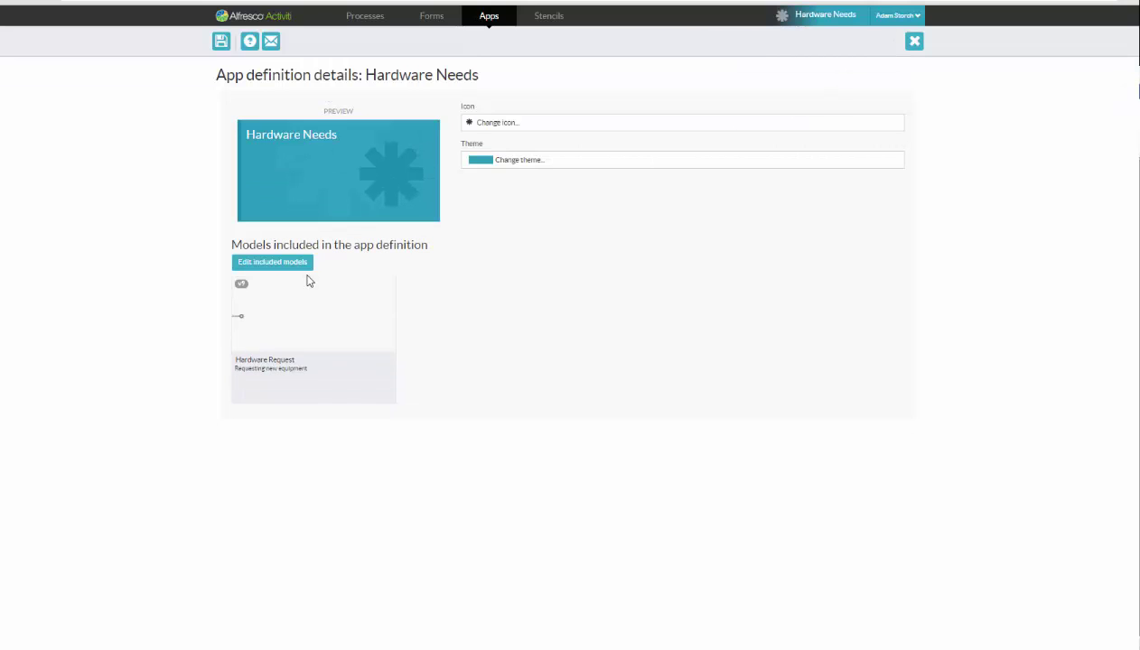
{"action": "left_click", "coordinate": [280, 267]}
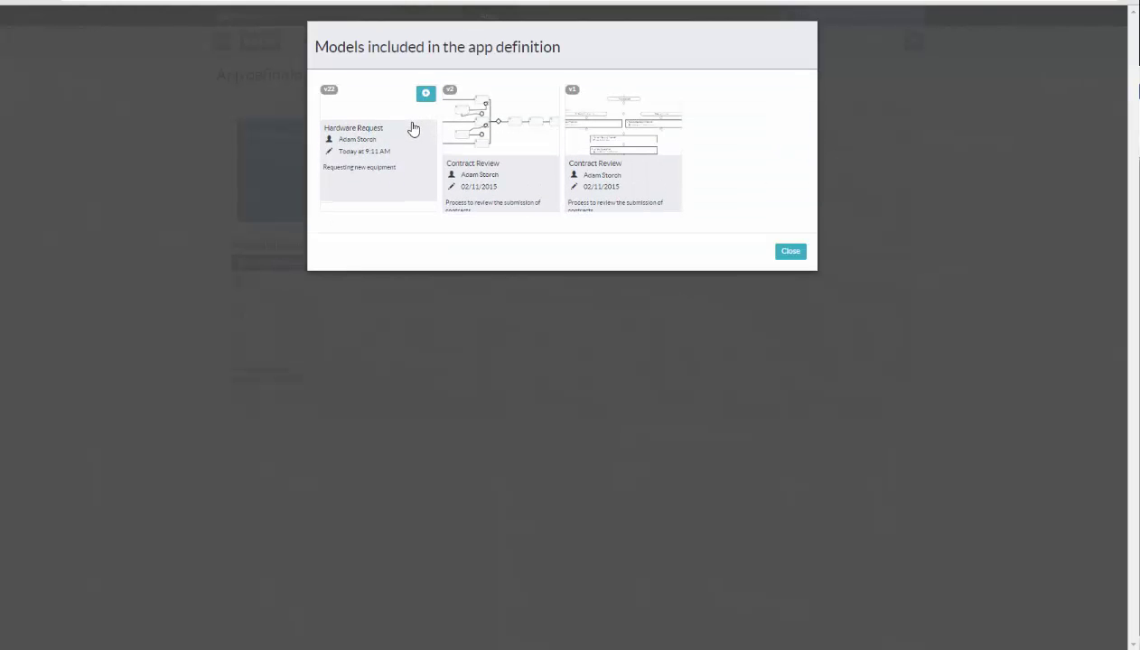
{"action": "left_click", "coordinate": [789, 253]}
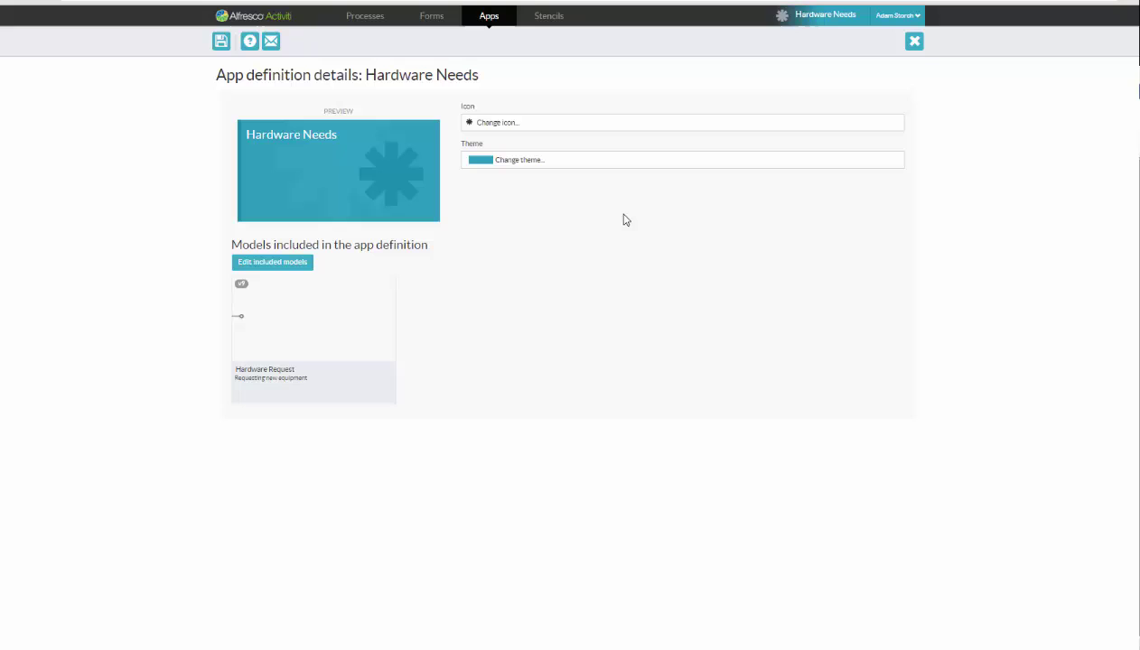
- Save the Hardware Needs app definition with publishing enabled and close the editor
{"action": "left_click", "coordinate": [221, 45]}
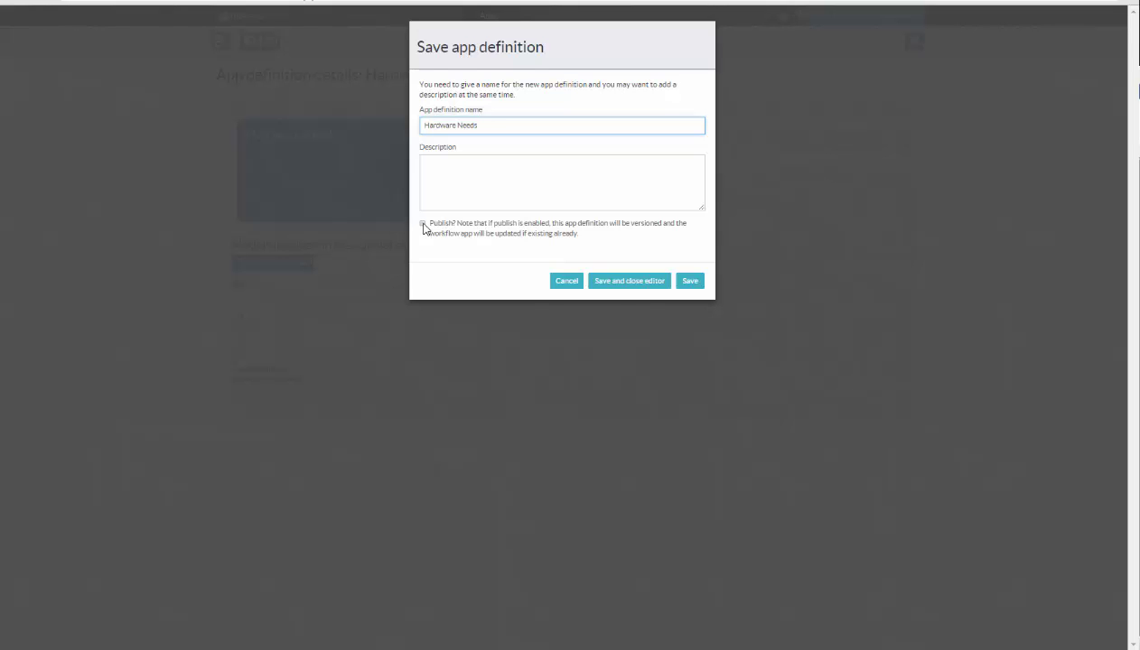
{"action": "left_click", "coordinate": [423, 224]}
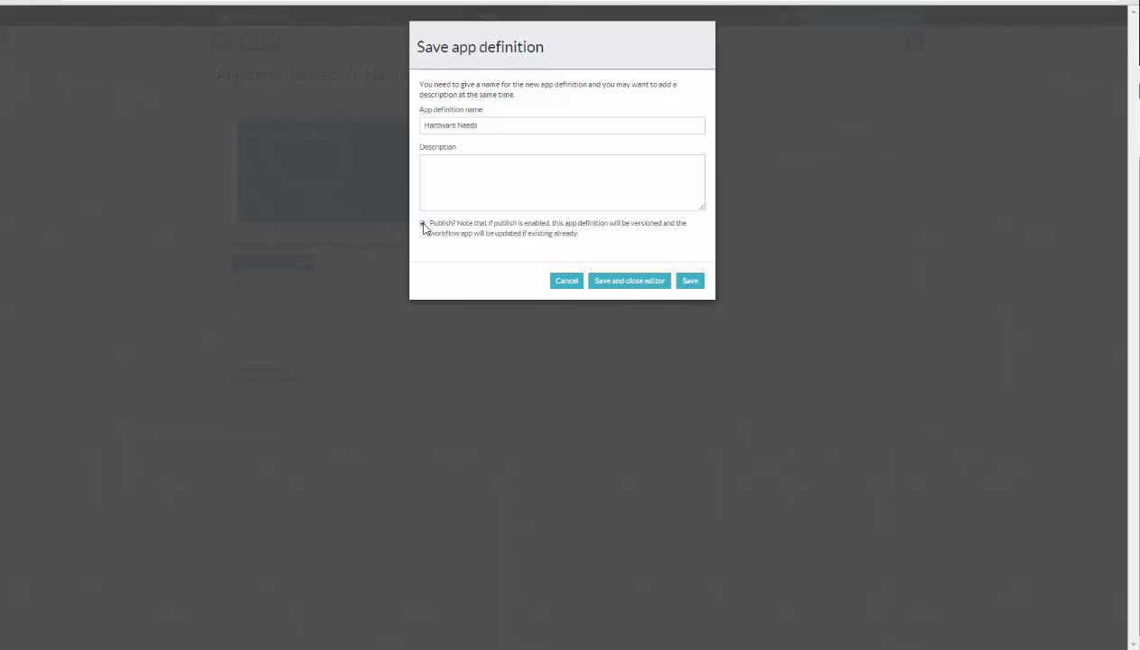
{"action": "left_click", "coordinate": [629, 284]}
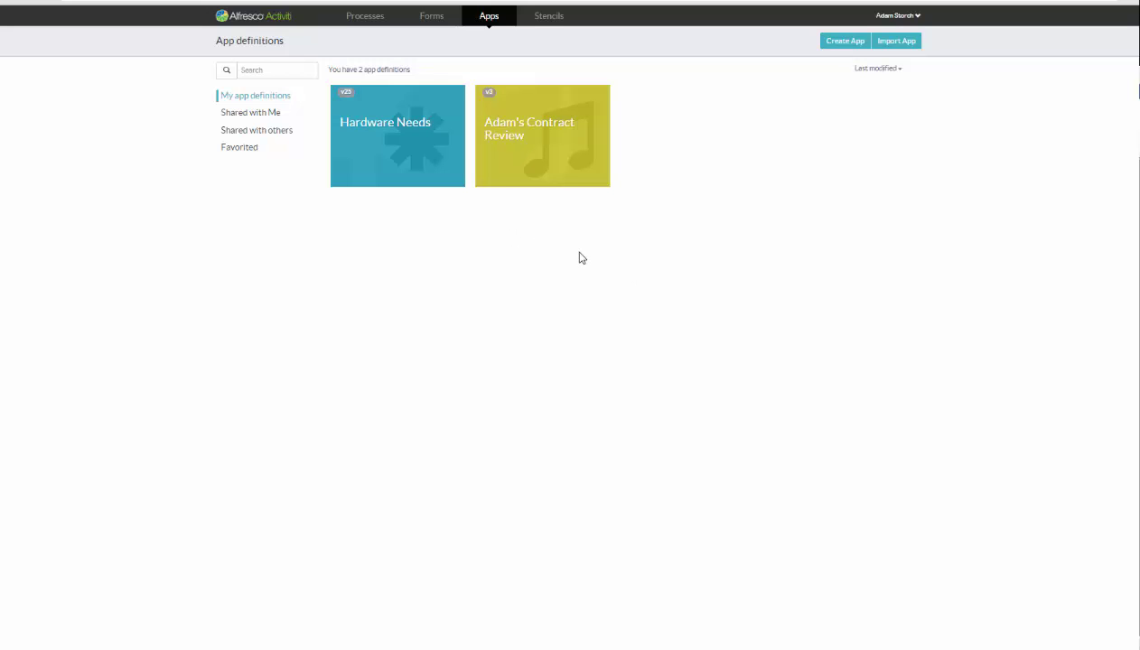
- Start a Hardware Request process in the Hardware Needs app, replacing the date in its instance name with "For" and the recipient's first name
{"action": "left_click", "coordinate": [262, 21]}
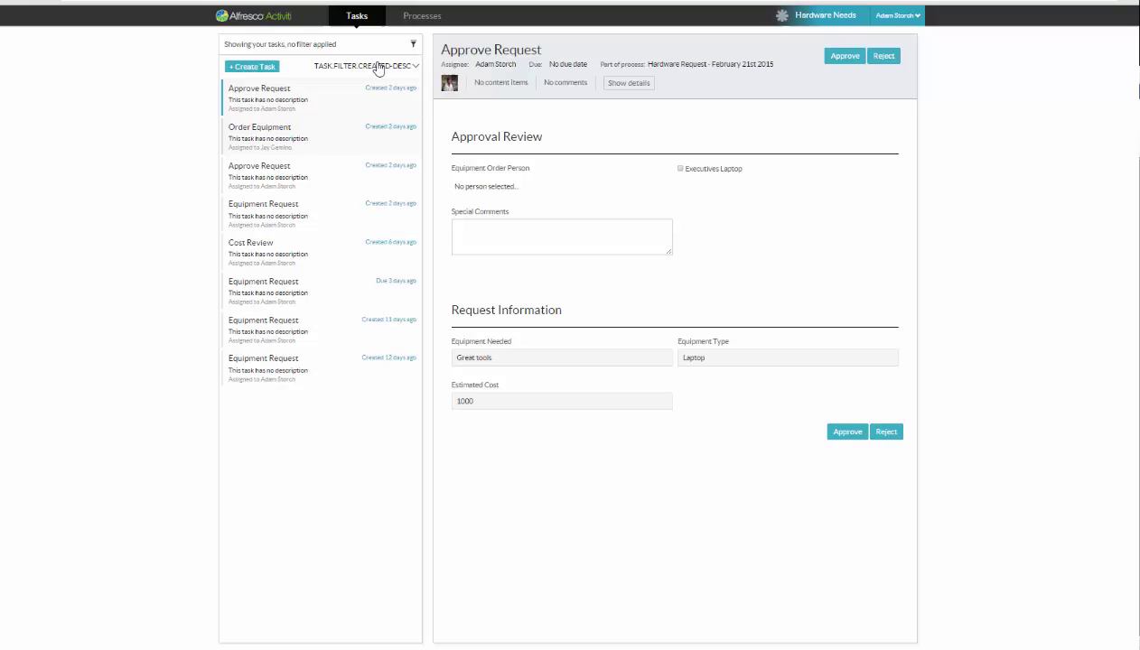
{"action": "left_click", "coordinate": [424, 20]}
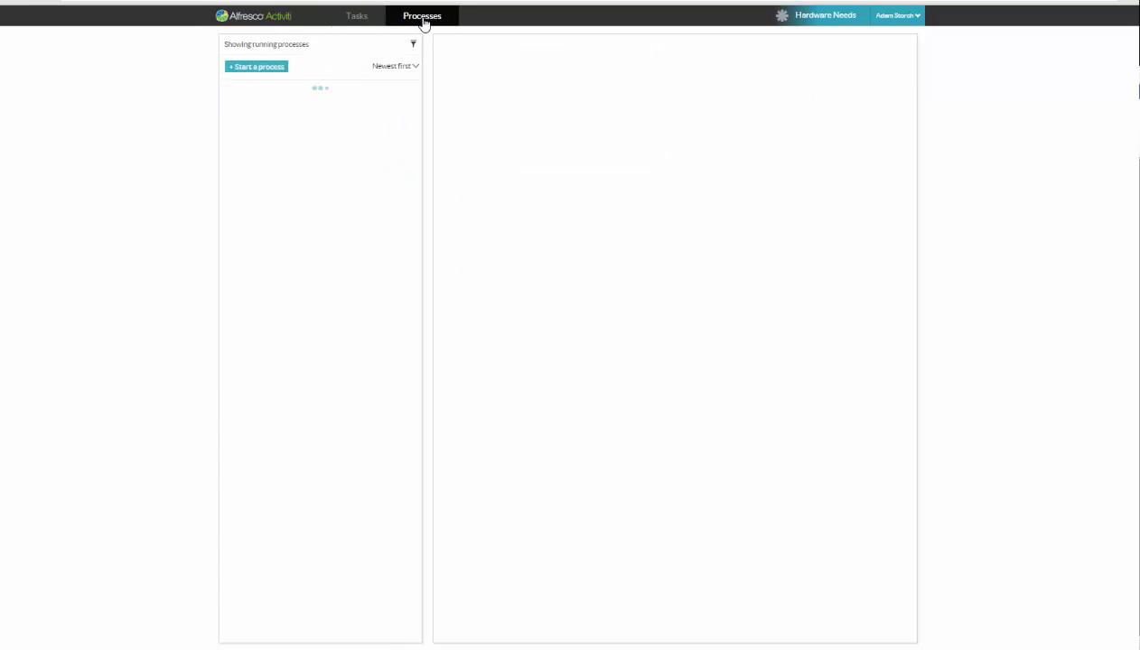
{"action": "left_click", "coordinate": [260, 69]}
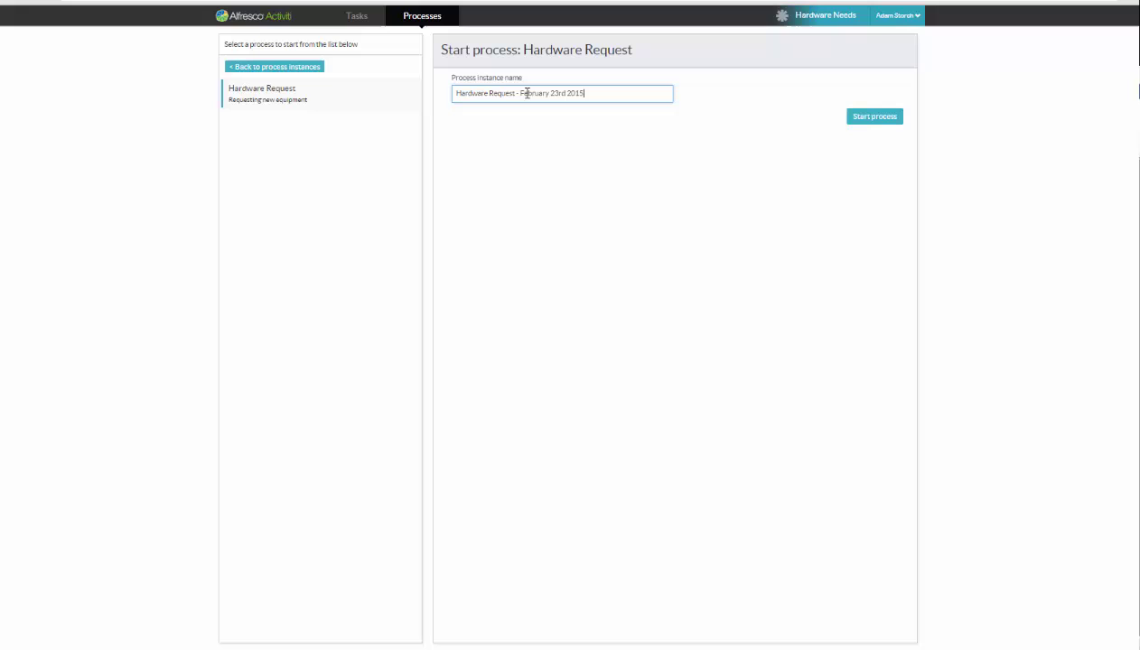
{"action": "left_click_drag", "start_coordinate": [523, 93], "coordinate": [640, 90]}
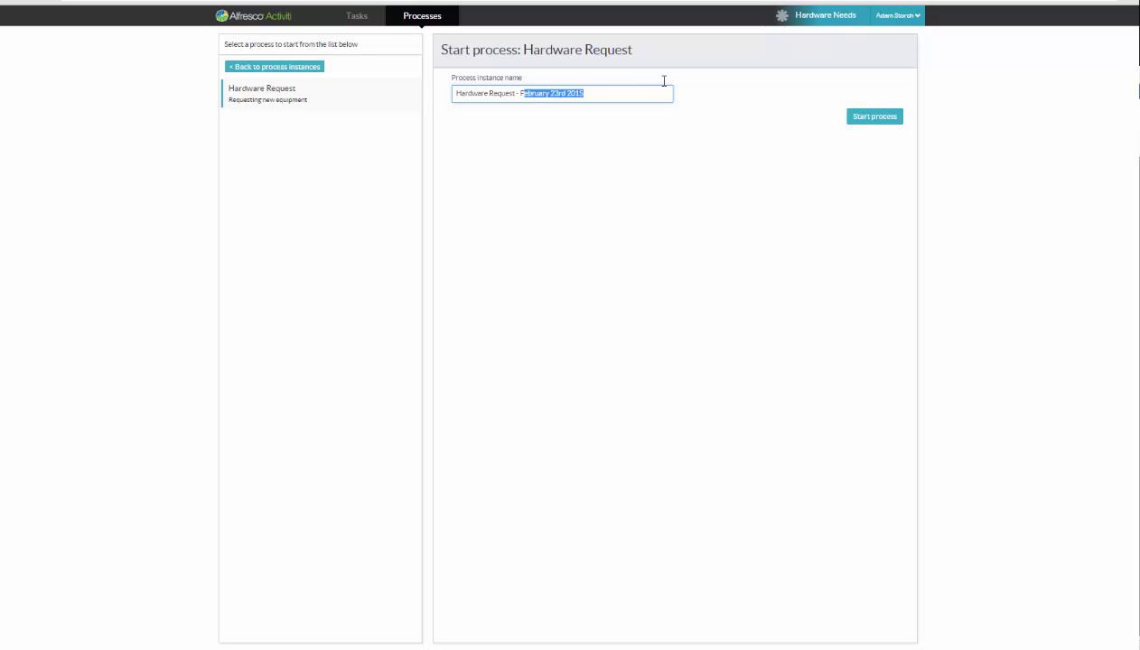
{"action": "type", "text": "or Mik"}
{"action": "left_click", "coordinate": [872, 122]}
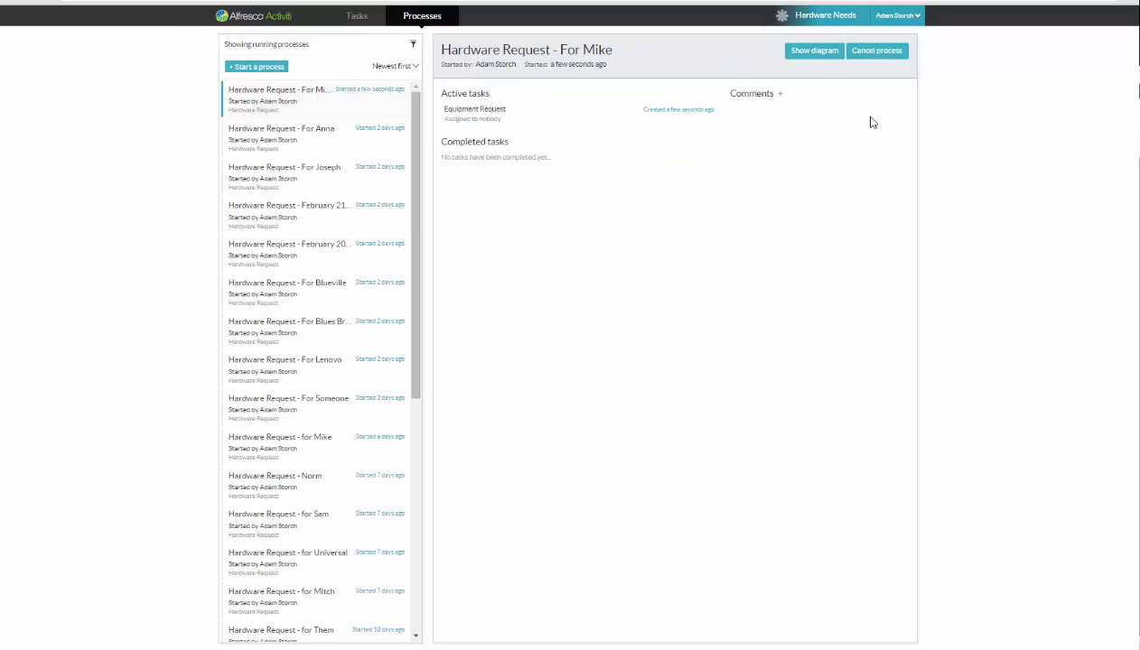
- Filter the task list to tasks assigned to the group "Equipment Order Reviewers" and claim the newest Equipment Request task
{"action": "left_click", "coordinate": [355, 17]}
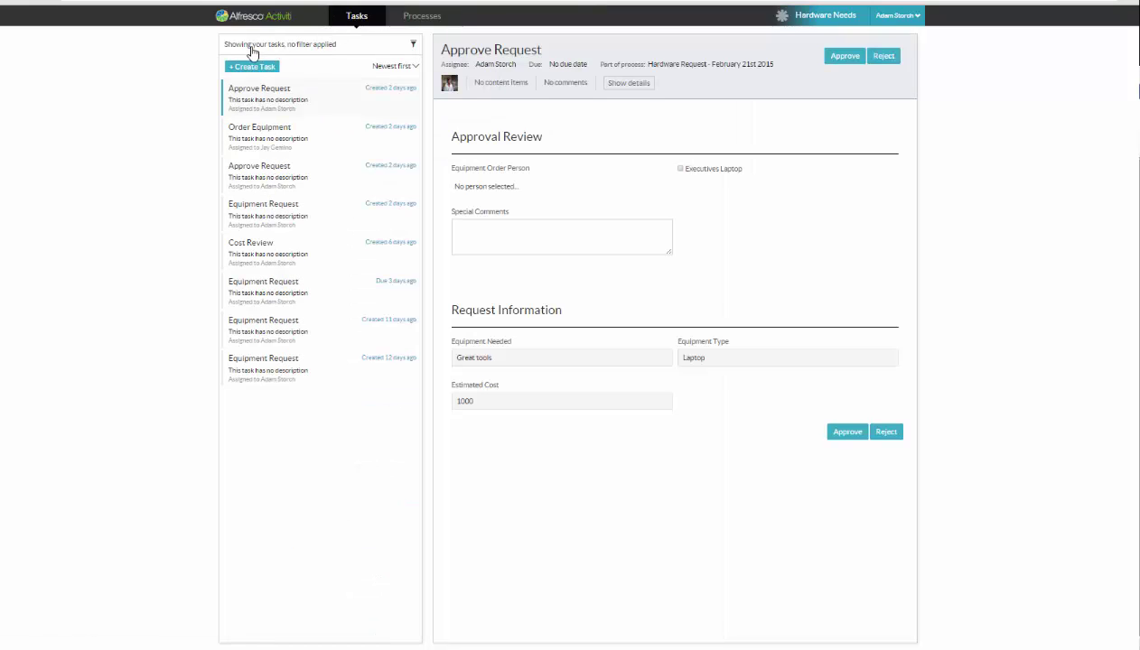
{"action": "left_click", "coordinate": [280, 47]}
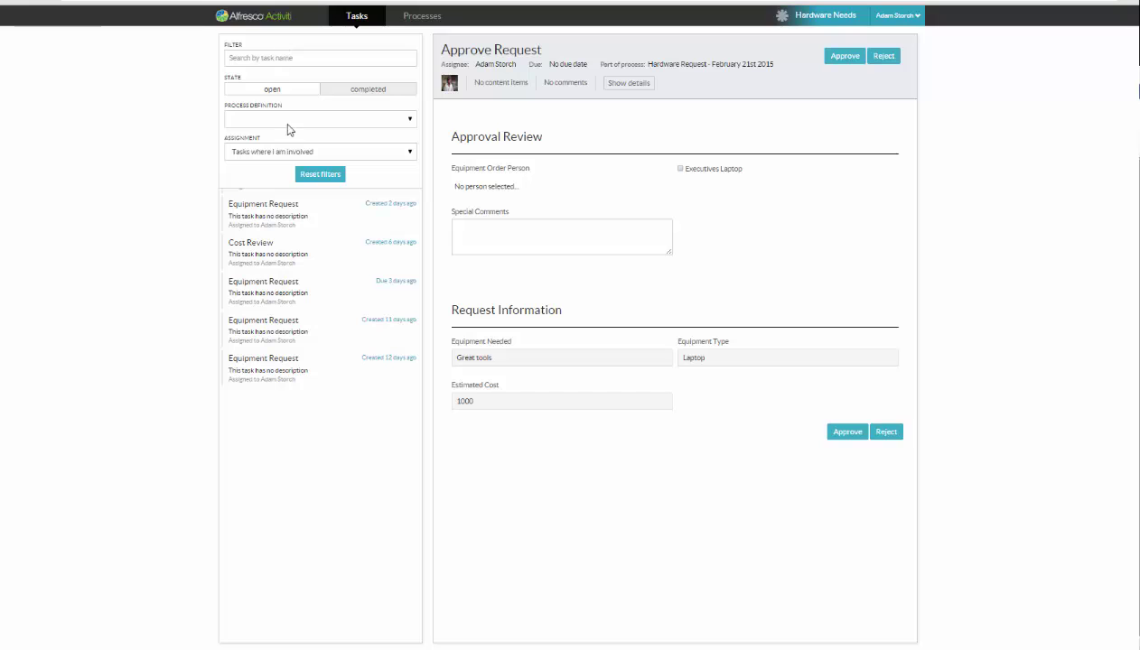
{"action": "left_click", "coordinate": [290, 154]}
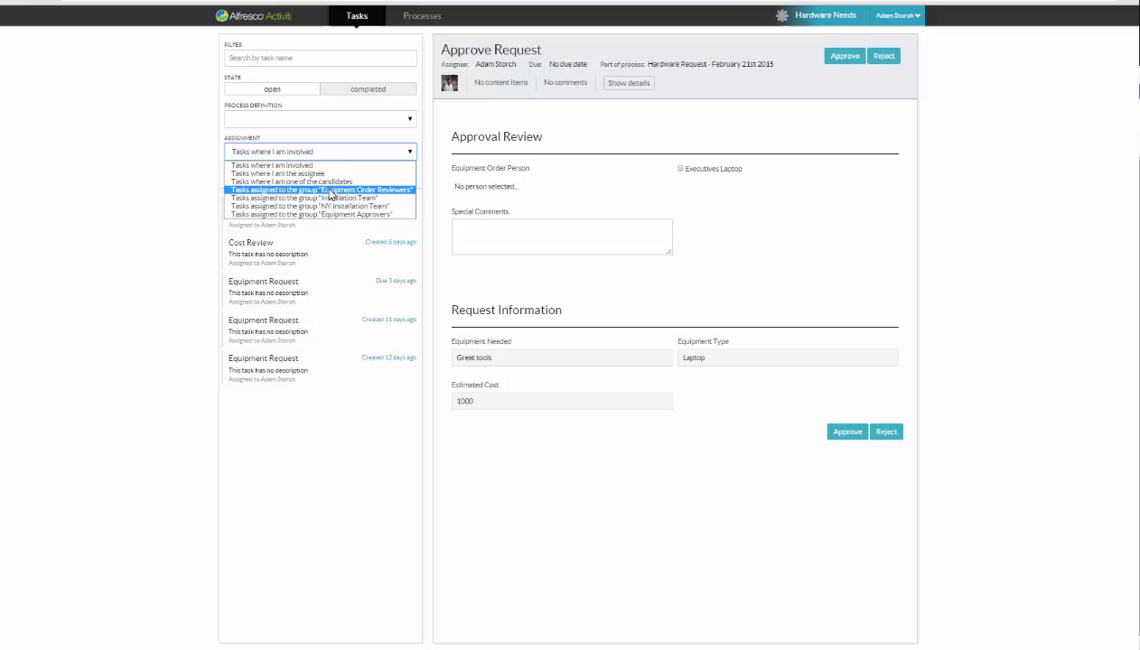
{"action": "left_click", "coordinate": [330, 190]}
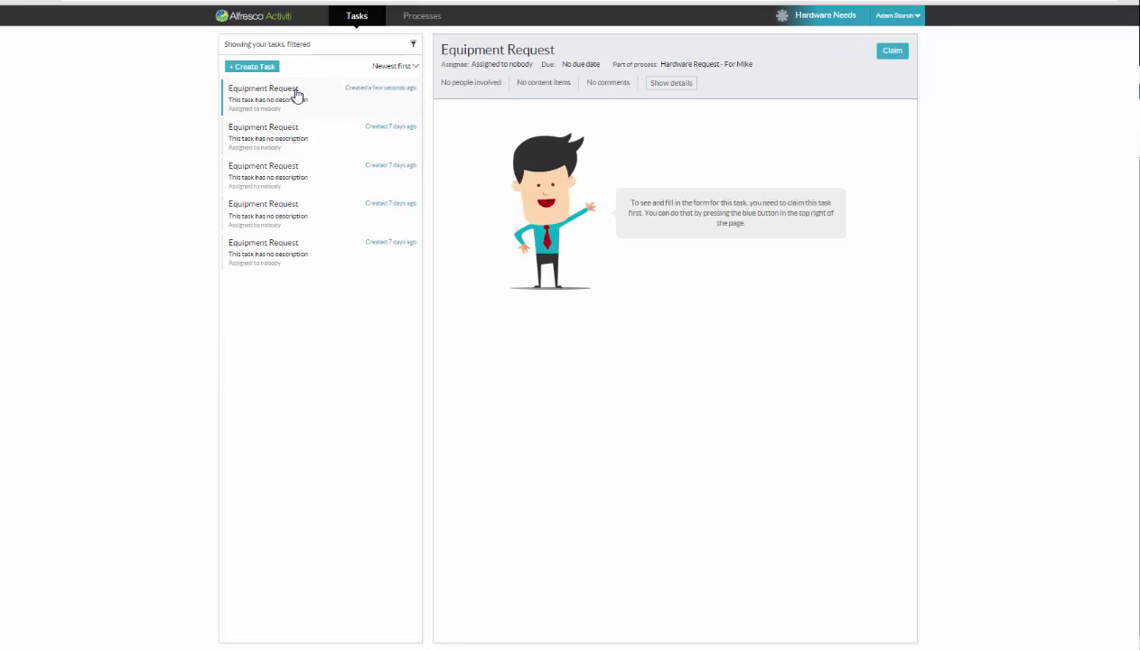
{"action": "left_click", "coordinate": [892, 52]}
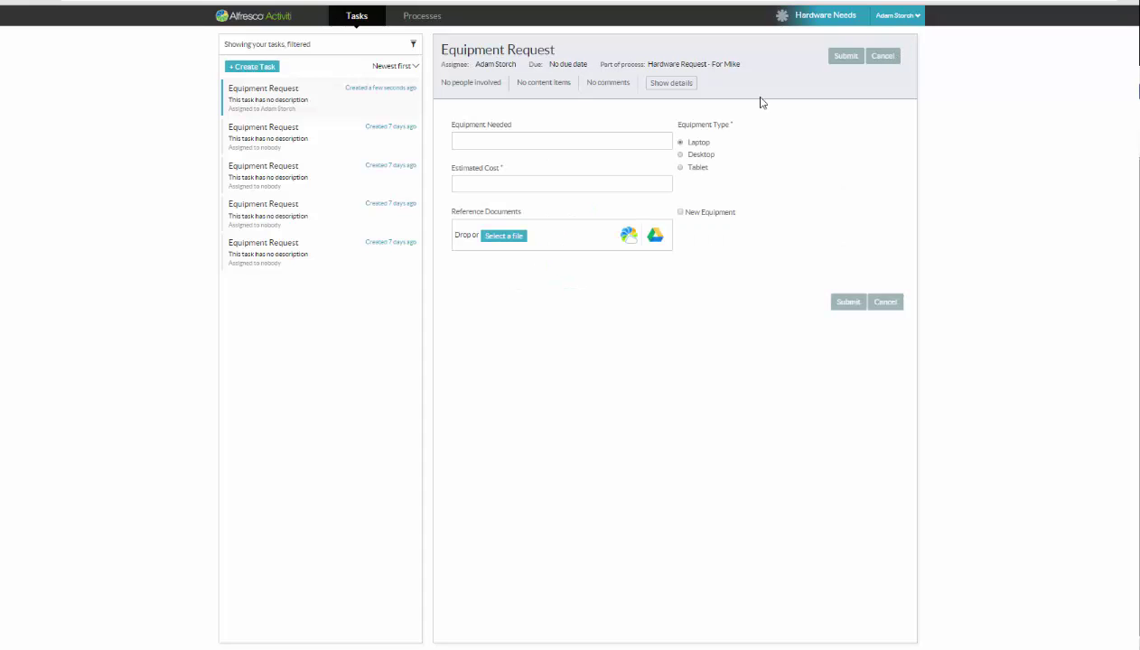
- Submit the equipment request for "Project manager laptop" with an estimated cost of 1200 and New Equipment enabled
{"action": "left_click", "coordinate": [496, 144]}
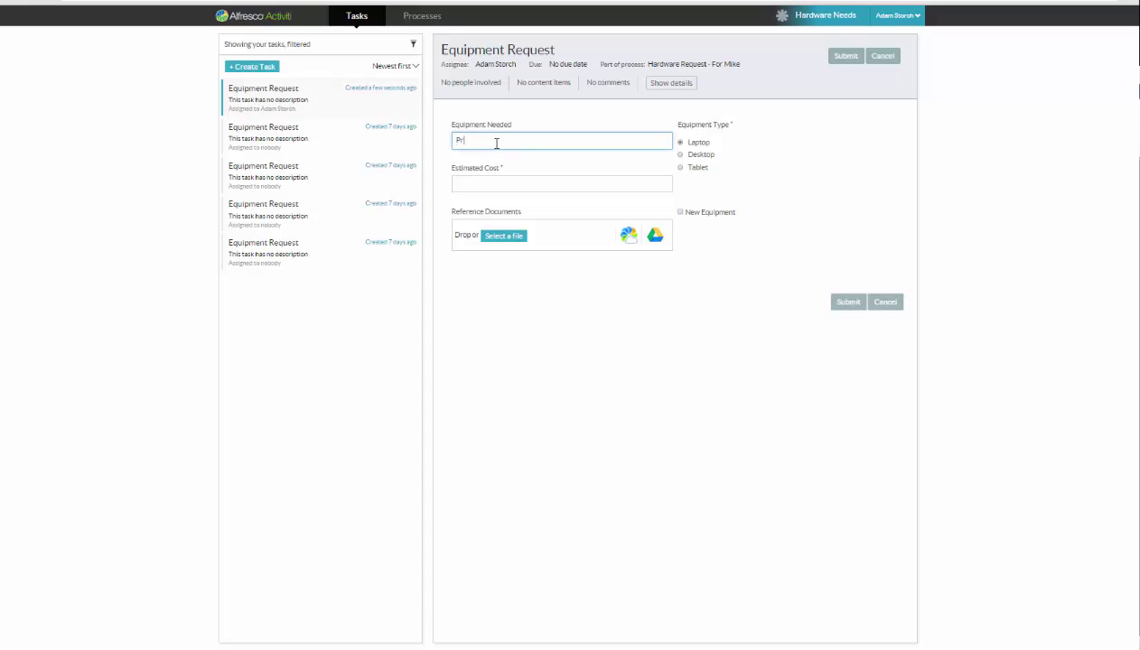
{"action": "type", "text": "Project manager laptop"}
{"action": "left_click", "coordinate": [507, 188]}
{"action": "type", "text": "1200"}
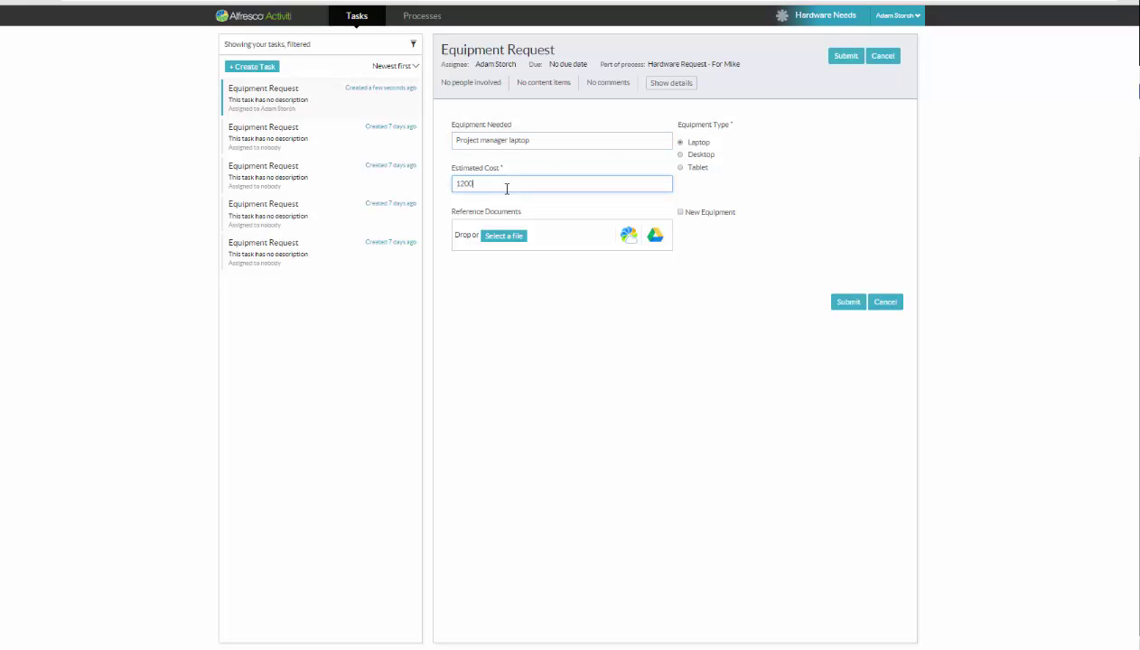
{"action": "left_click", "coordinate": [680, 212]}
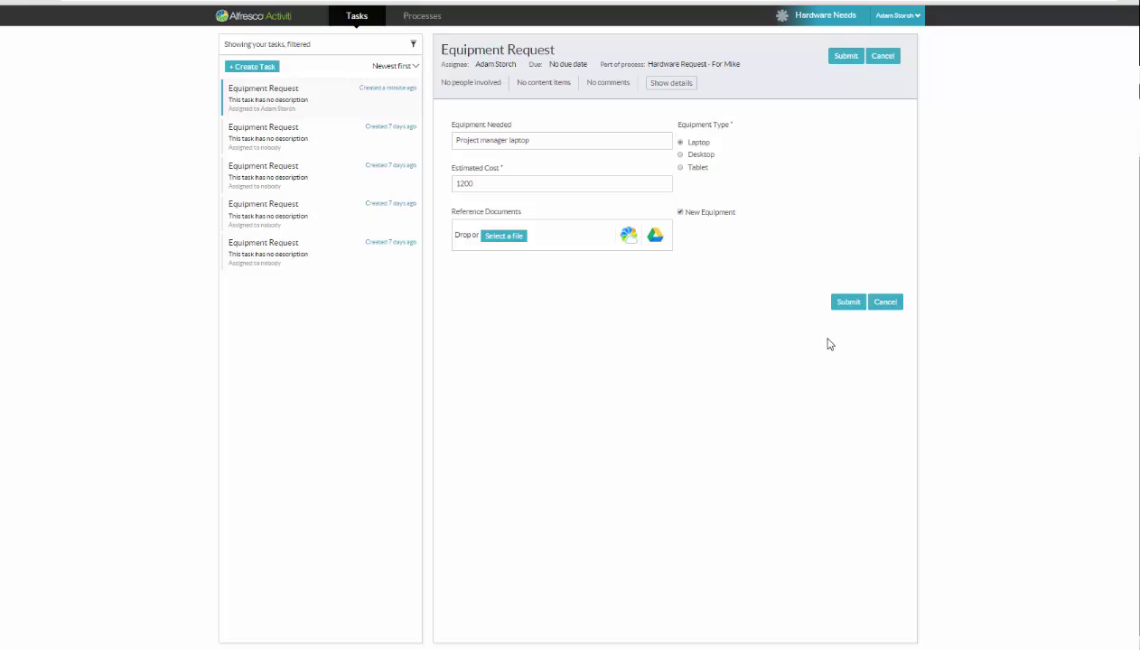
{"action": "left_click", "coordinate": [847, 303]}
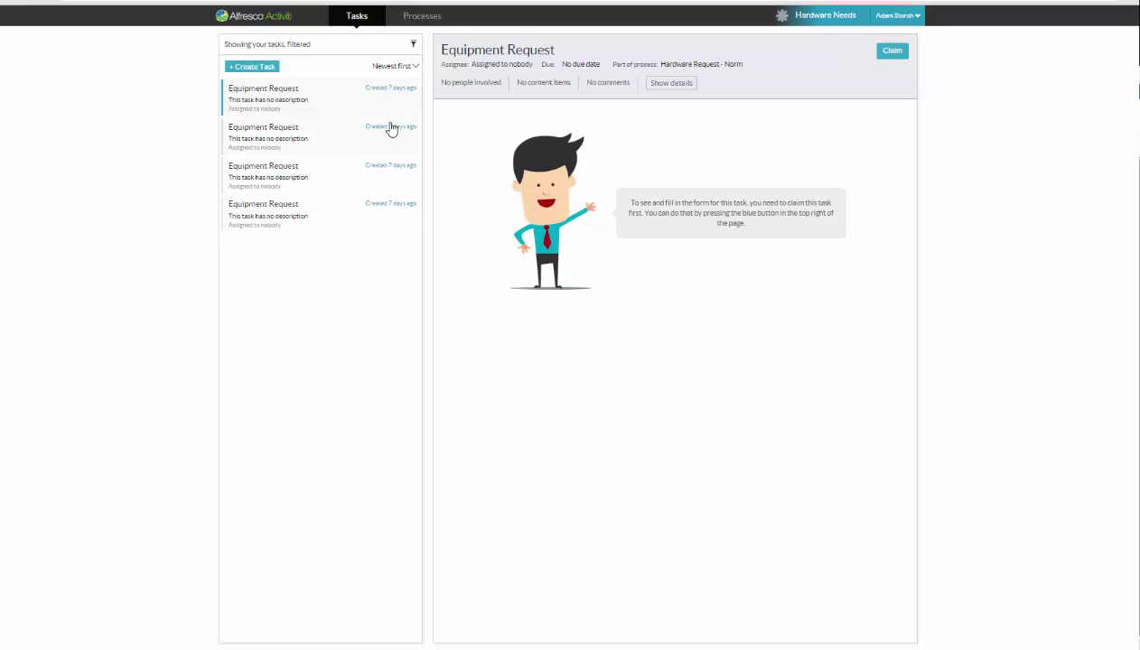
- Filter the task list to "Tasks where I am involved" and claim the newest Cost Review task
{"action": "left_click", "coordinate": [302, 47]}
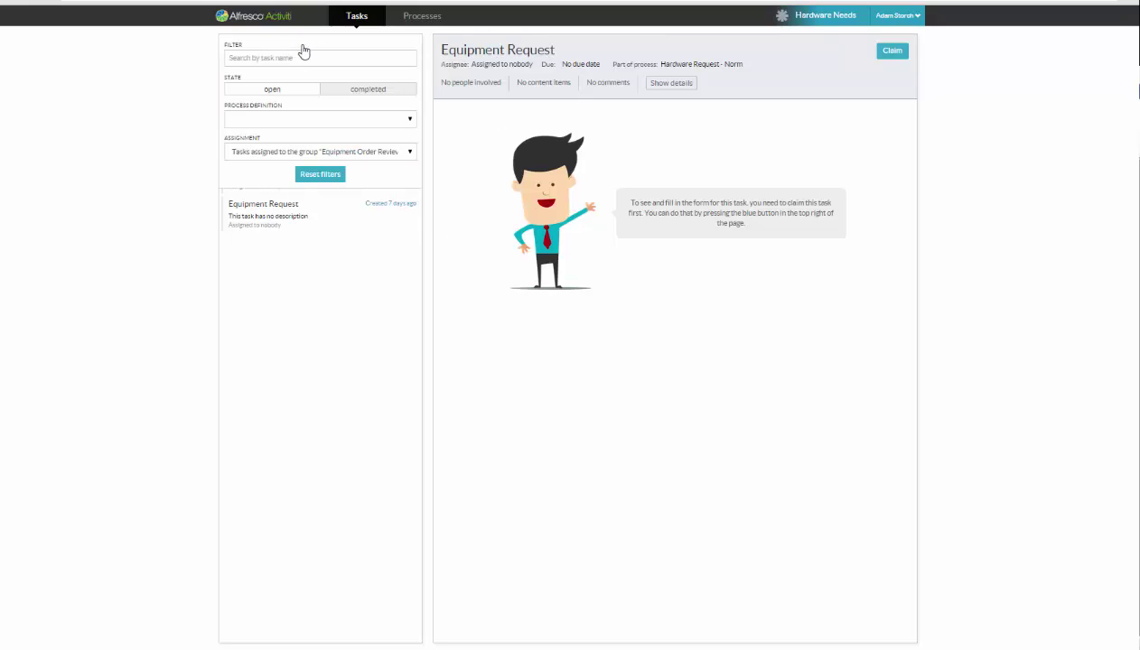
{"action": "left_click", "coordinate": [315, 154]}
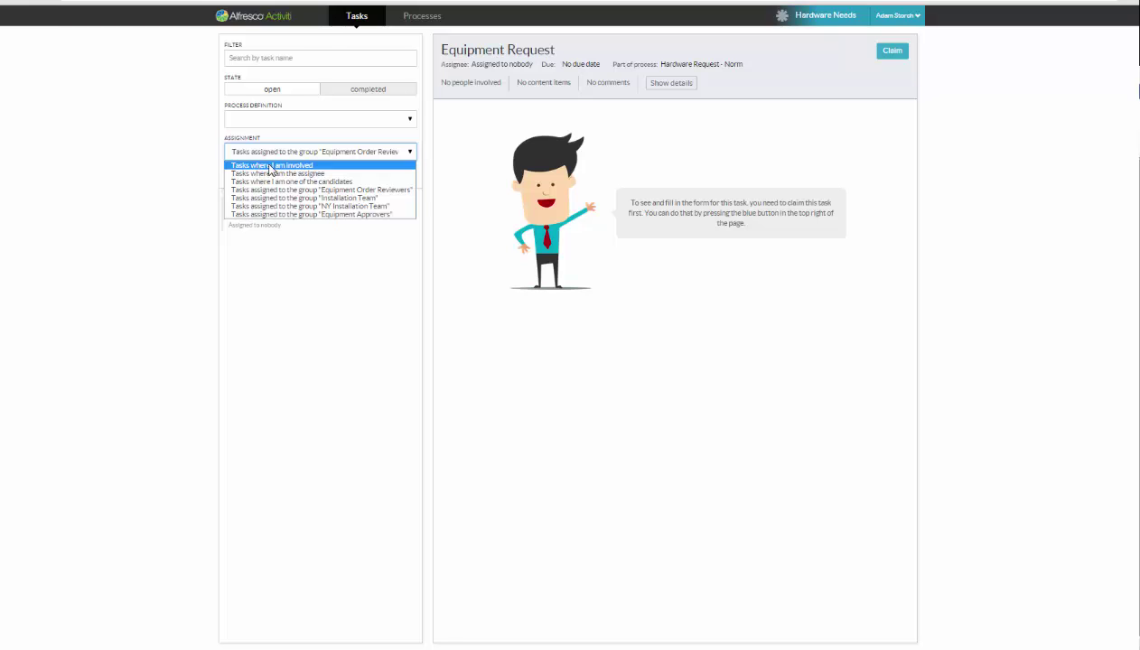
{"action": "left_click", "coordinate": [270, 169]}
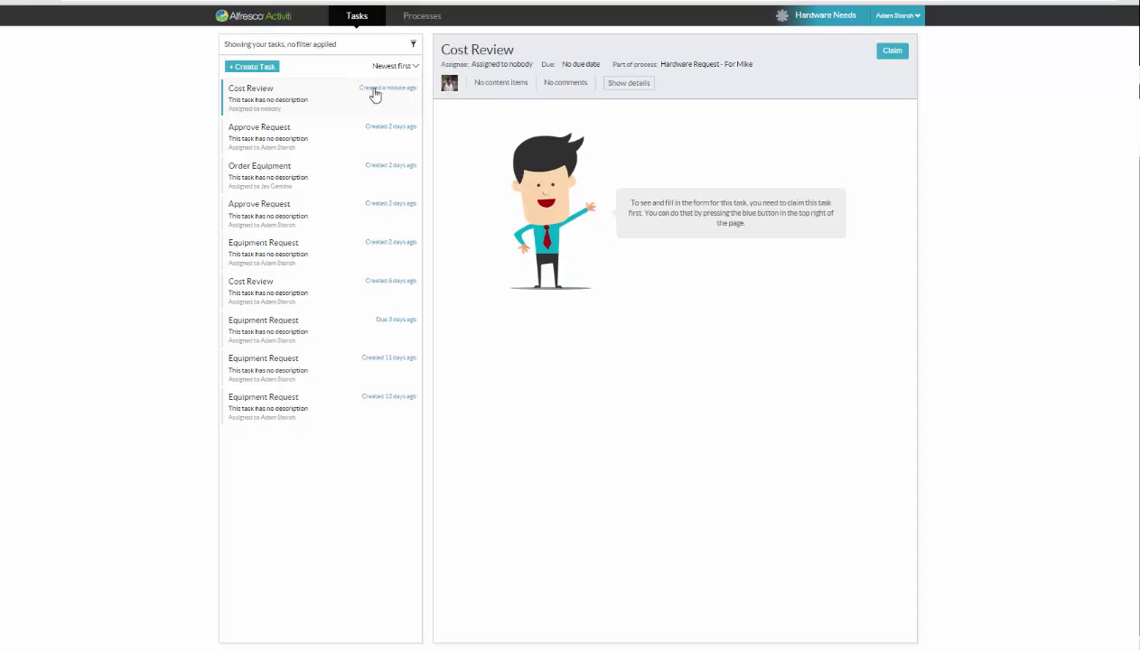
{"action": "left_click", "coordinate": [892, 53]}
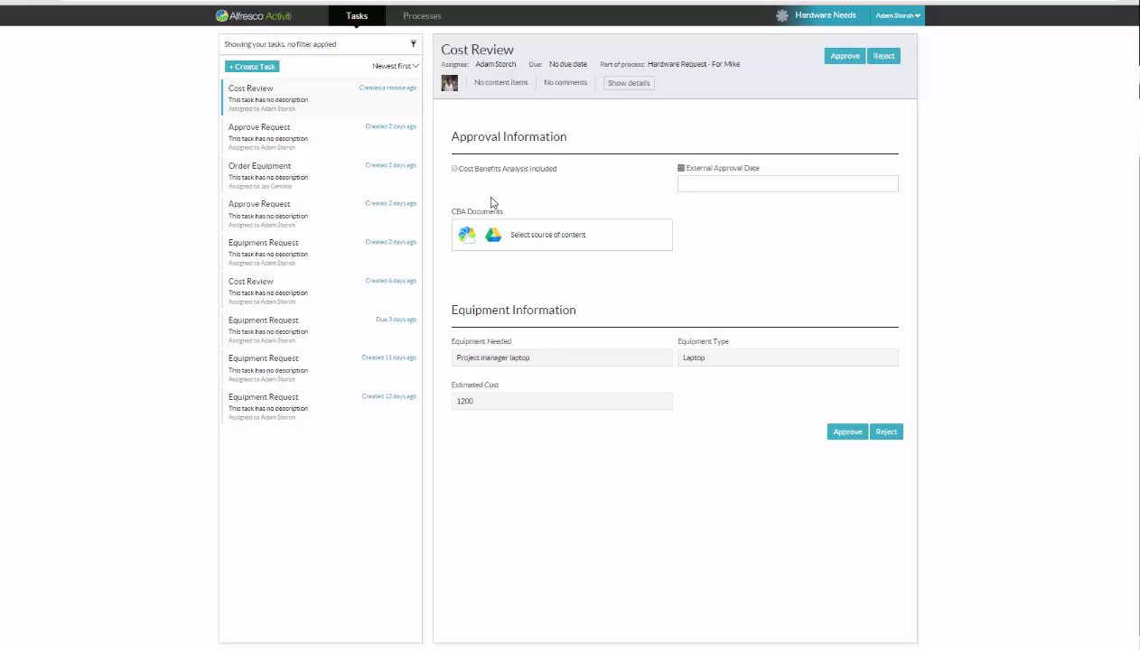
- Set the Cost Review's External Approval Date to 25-02-2015 and approve the task
{"action": "left_click", "coordinate": [698, 184]}
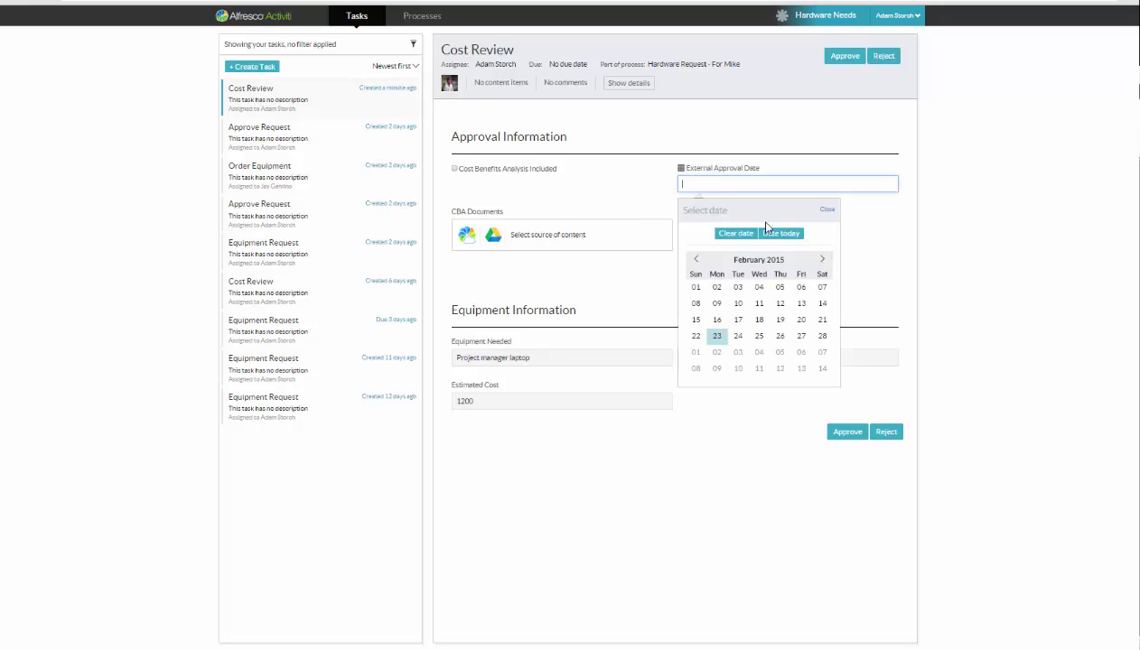
{"action": "left_click", "coordinate": [760, 336]}
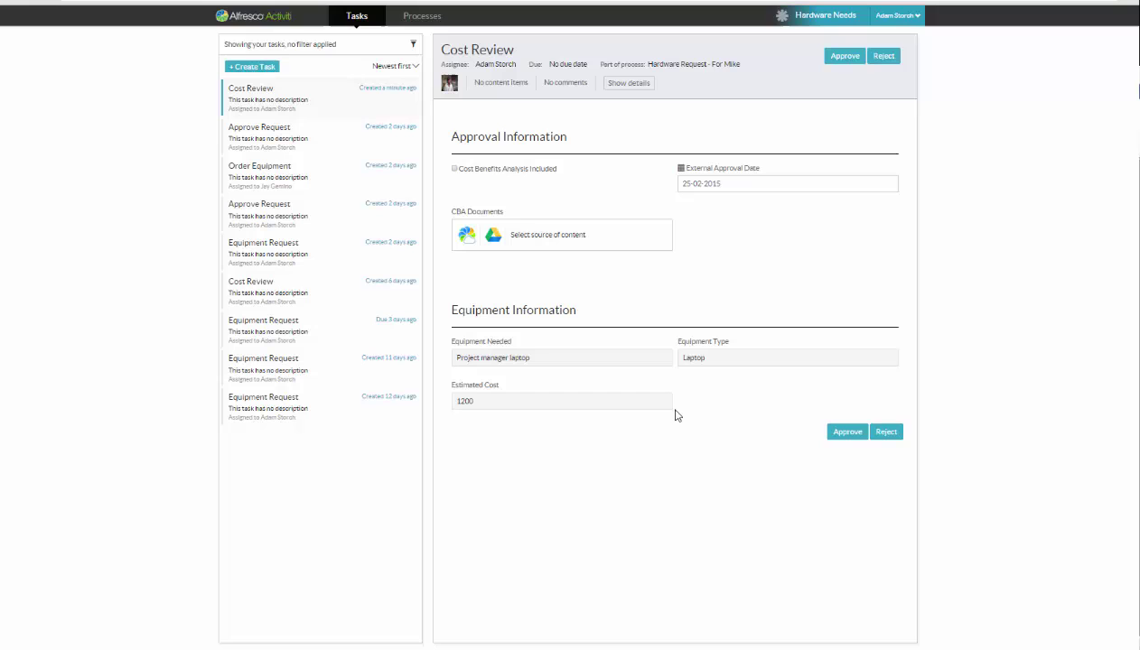
{"action": "left_click", "coordinate": [847, 433]}
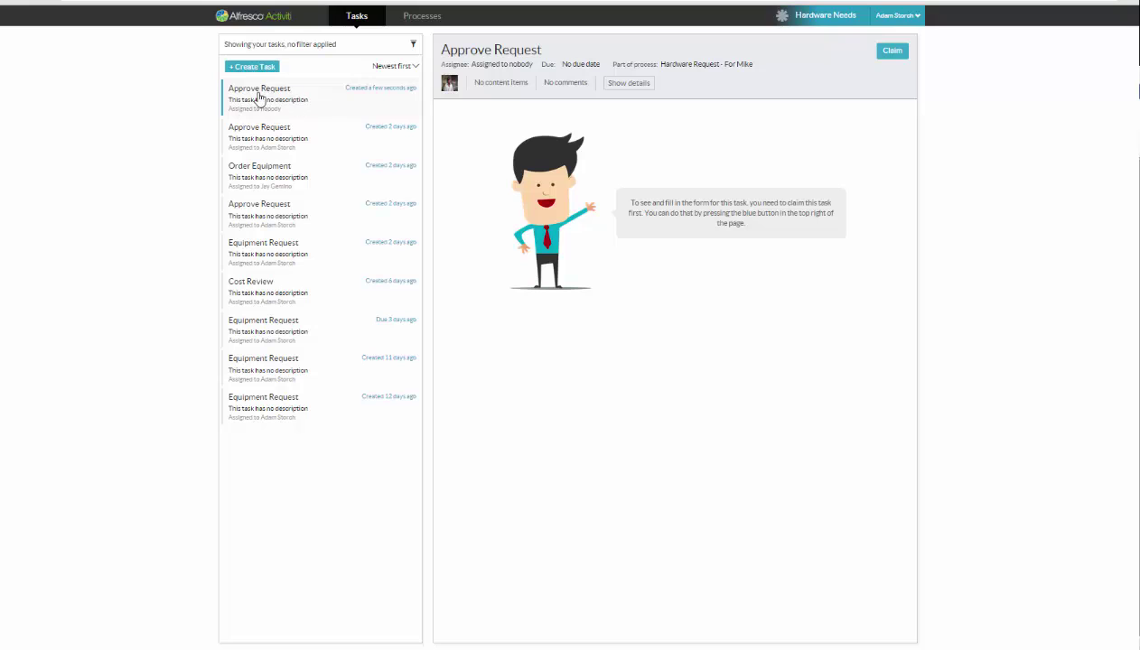
- Examine the process diagram of the newest Hardware Request instance, checking its progress around Cost Review and Approve Request
{"action": "left_click", "coordinate": [429, 22]}
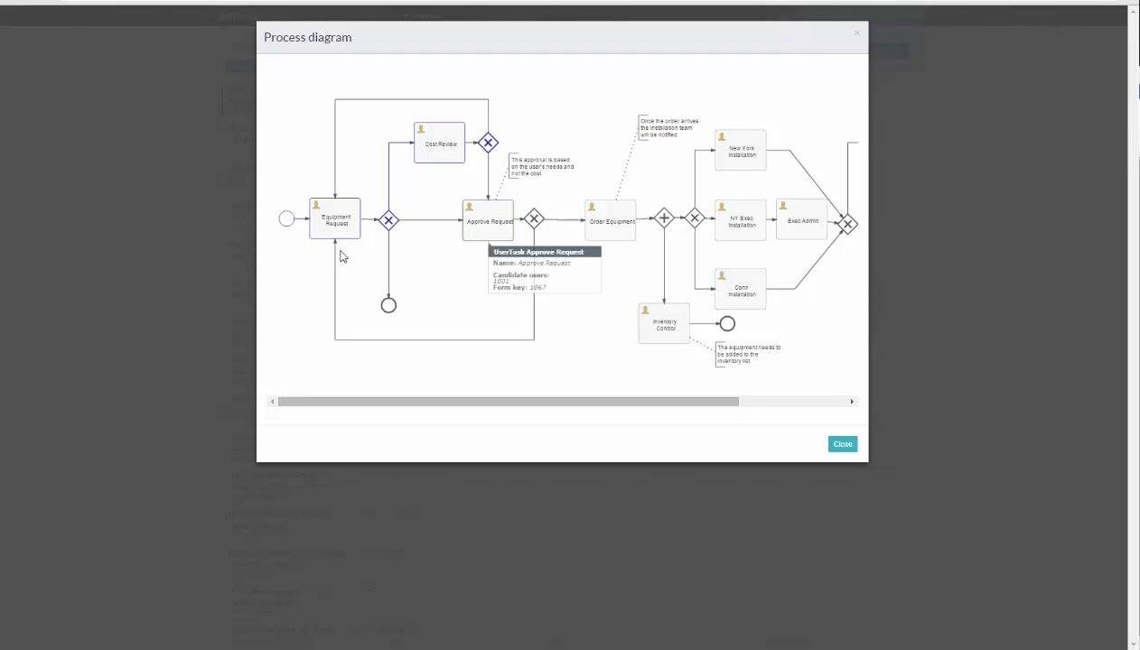
{"action": "mouse_move", "coordinate": [365, 200]}
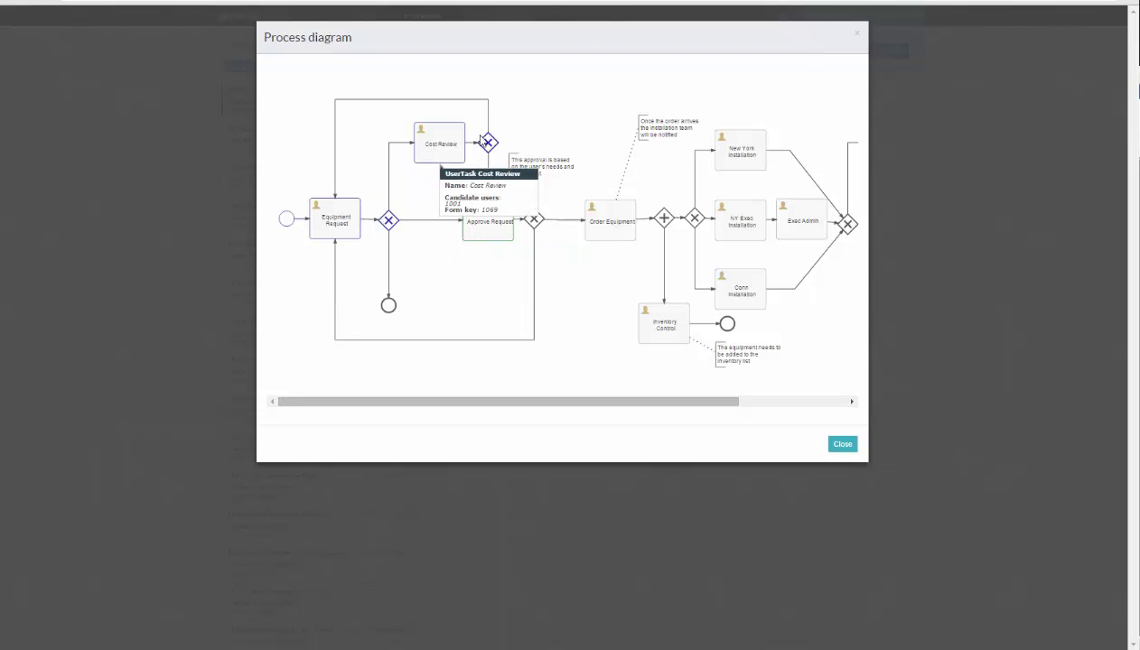
{"action": "mouse_move", "coordinate": [491, 233]}
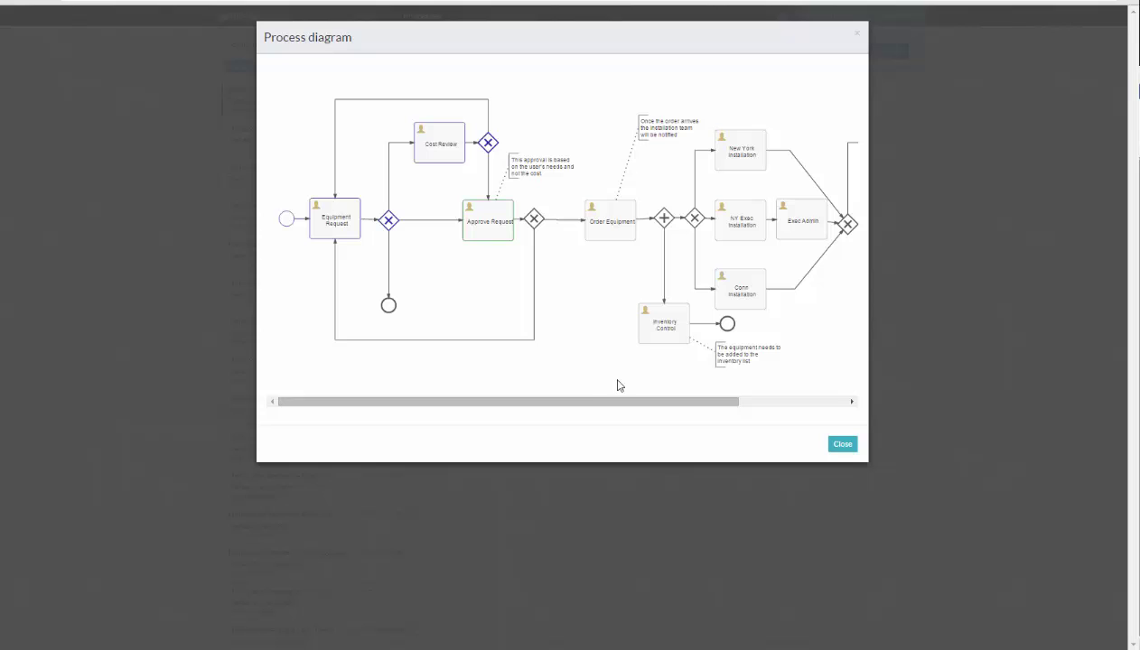
{"action": "left_click", "coordinate": [841, 443]}
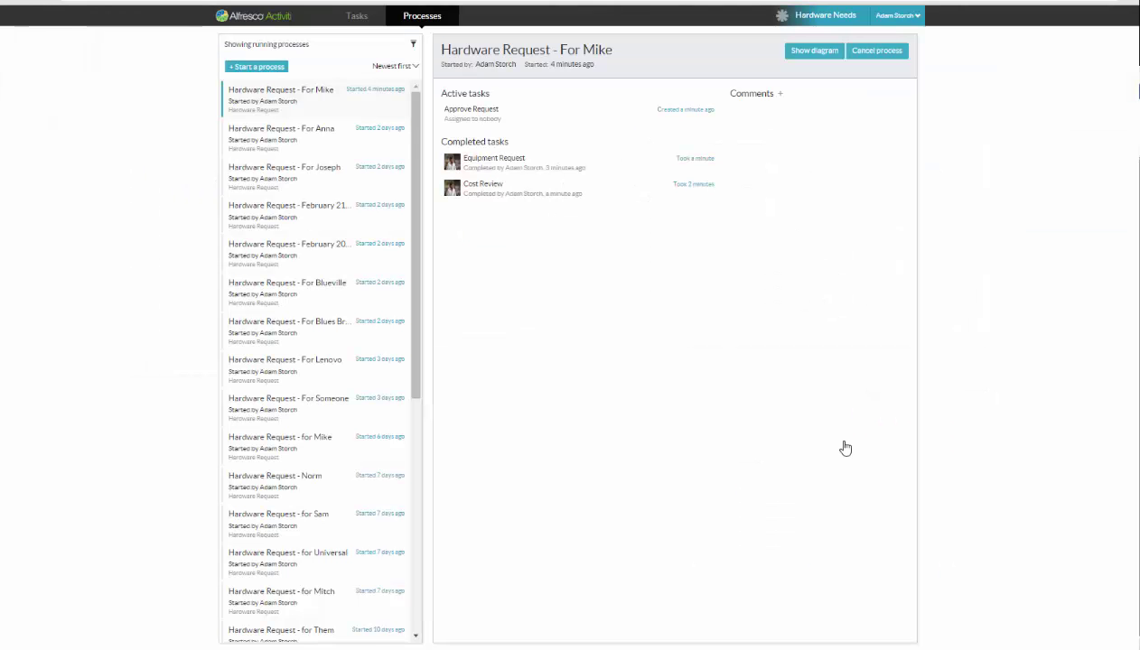
- Claim the newest Approve Request task and assign a colleague as its Equipment Order Person
{"action": "left_click", "coordinate": [351, 18]}
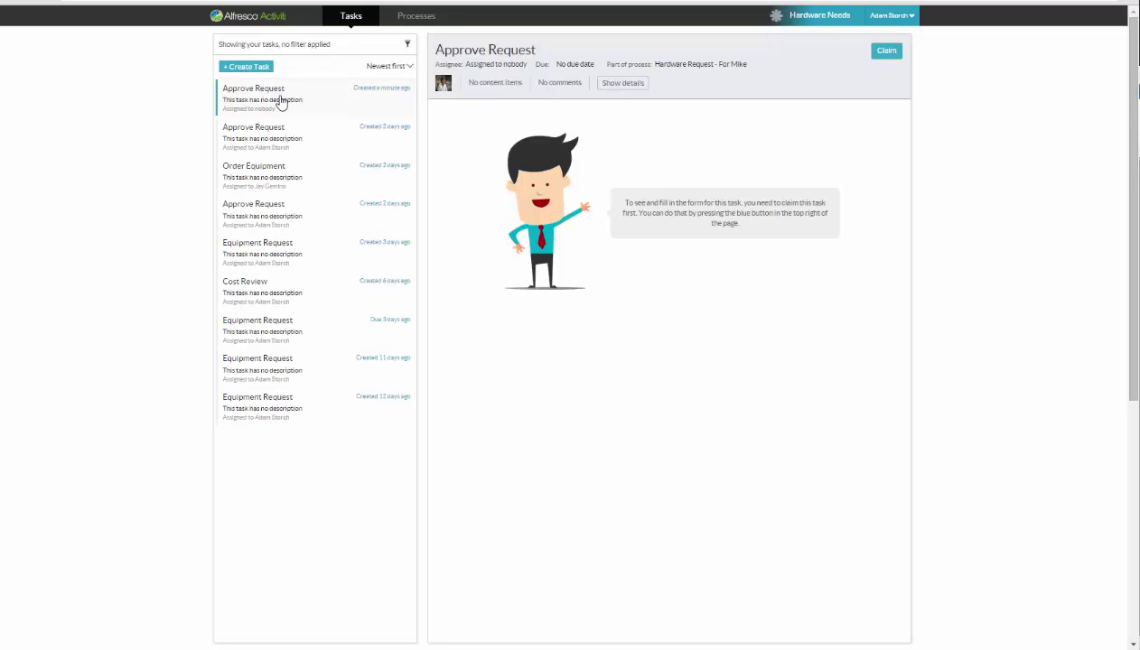
{"action": "left_click", "coordinate": [886, 55]}
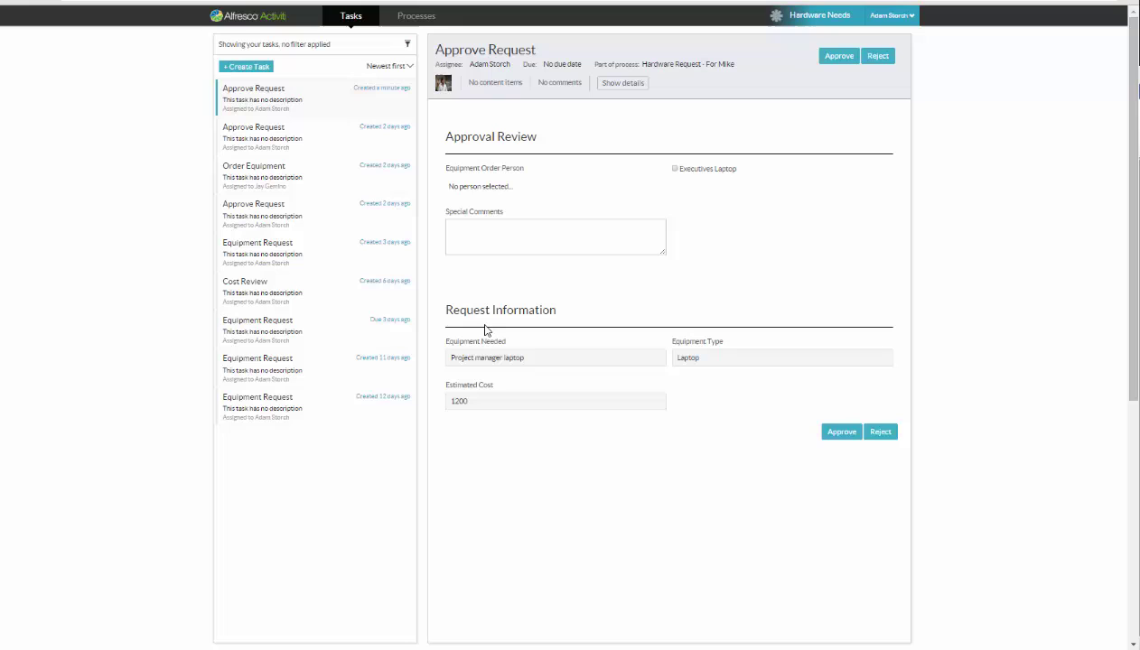
{"action": "left_click", "coordinate": [497, 185]}
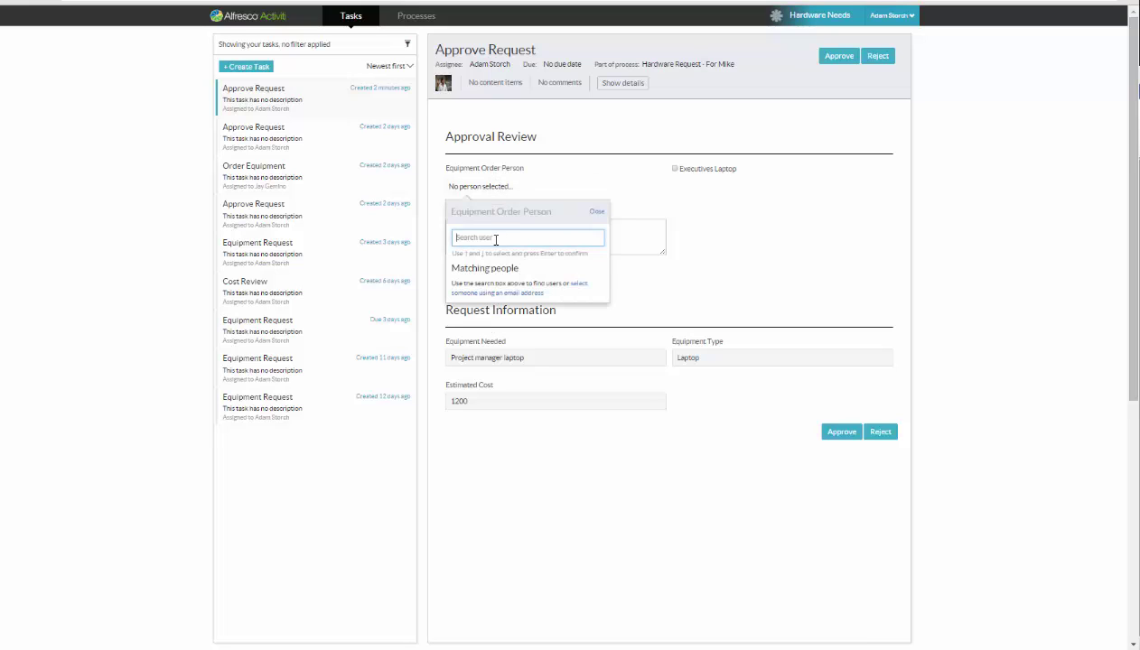
{"action": "type", "text": "jay"}
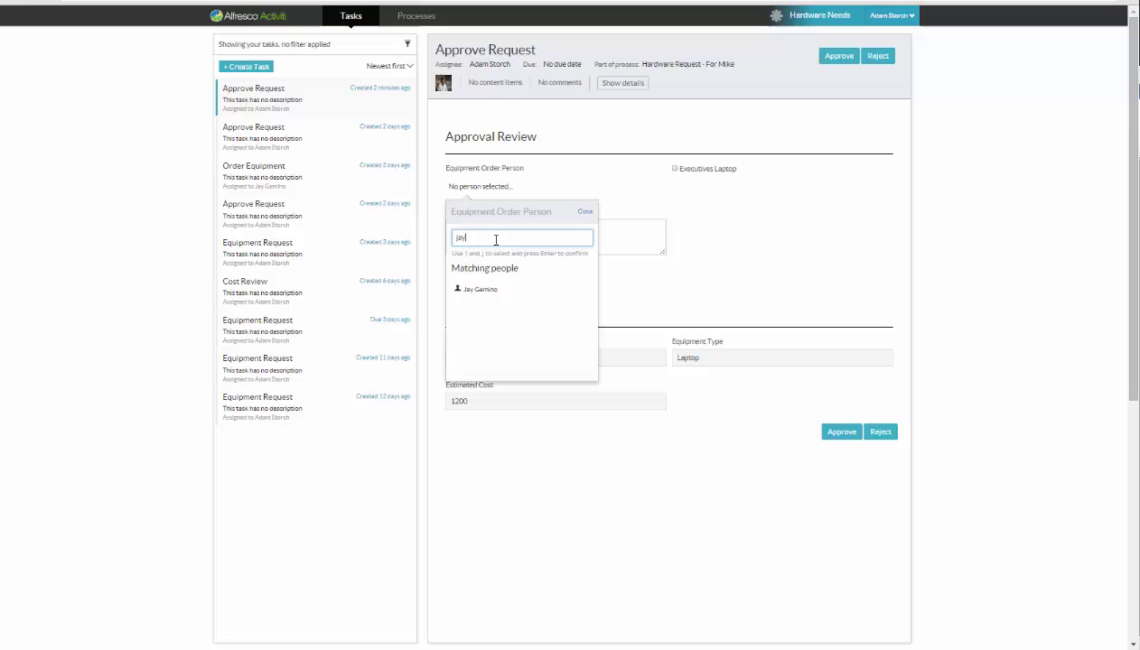
{"action": "left_click", "coordinate": [473, 291]}
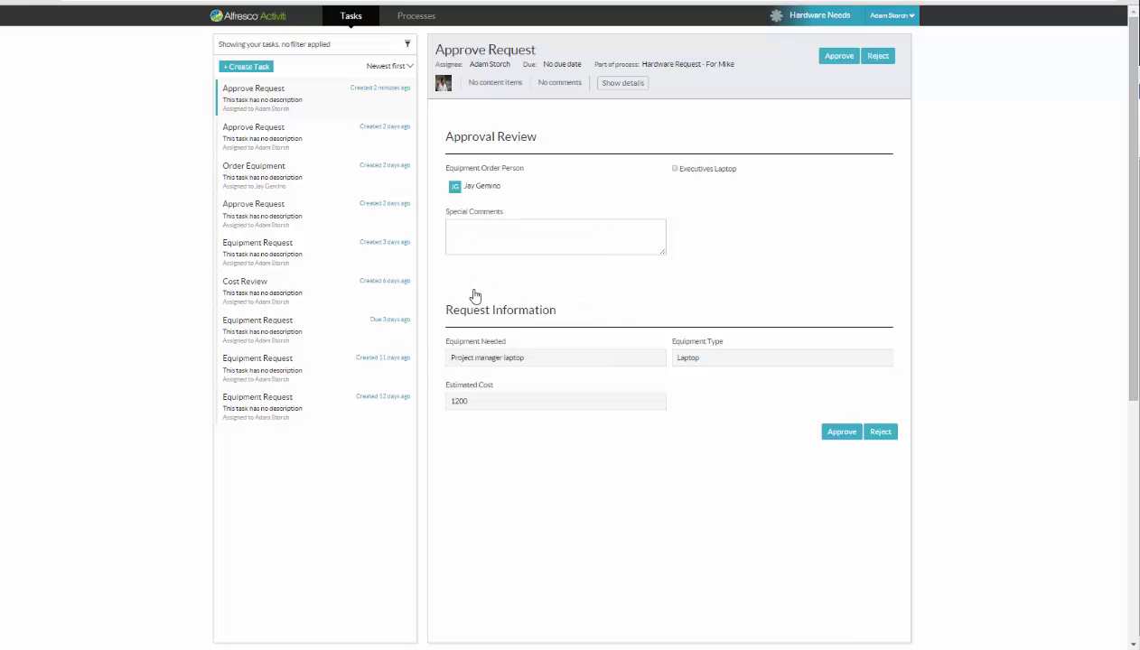
- Mark the request as an Executives Laptop, choose the executive's name, and enter the special comment "Please be nice"
{"action": "left_click", "coordinate": [675, 169]}
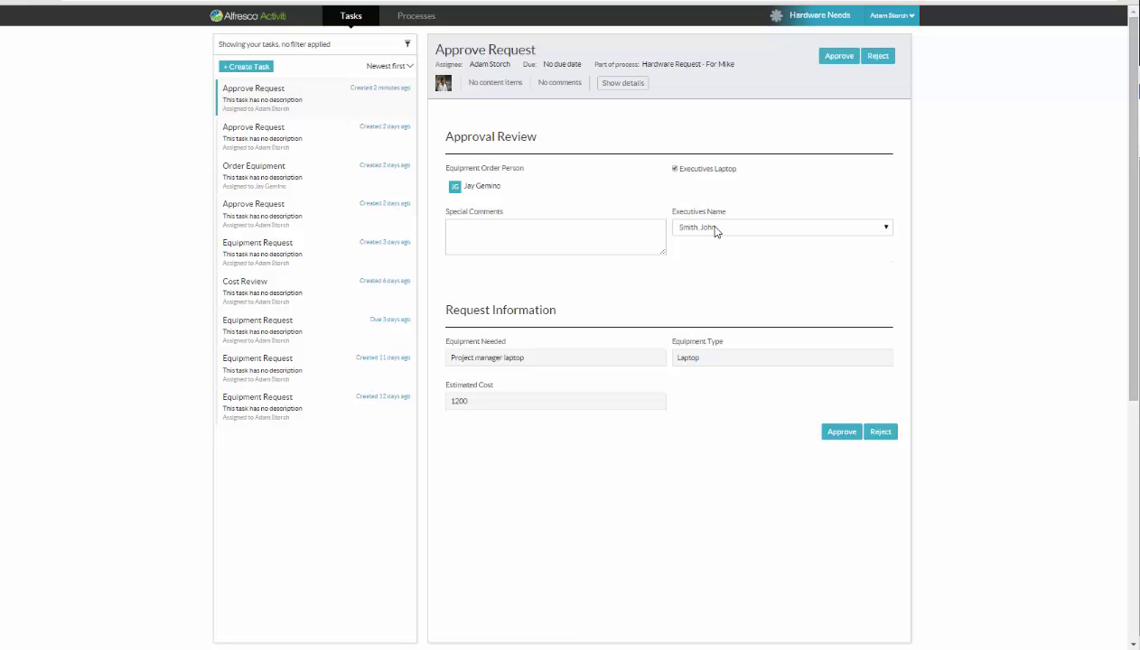
{"action": "left_click", "coordinate": [715, 228]}
{"action": "left_click", "coordinate": [719, 258]}
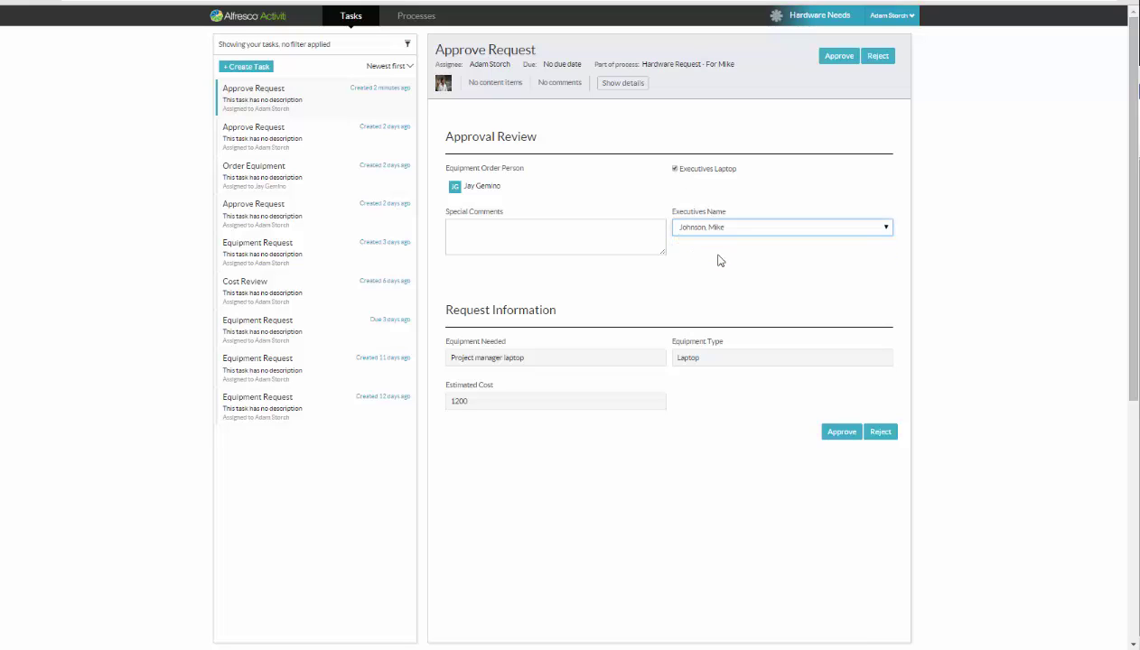
{"action": "left_click", "coordinate": [487, 226]}
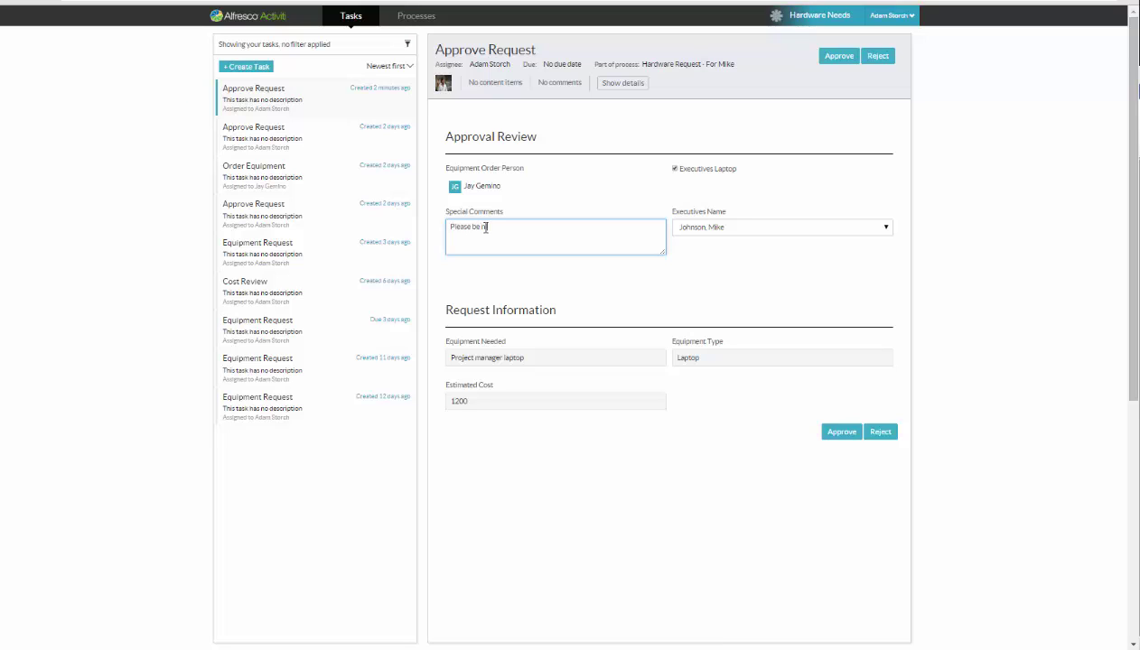
{"action": "type", "text": "Please be nice"}
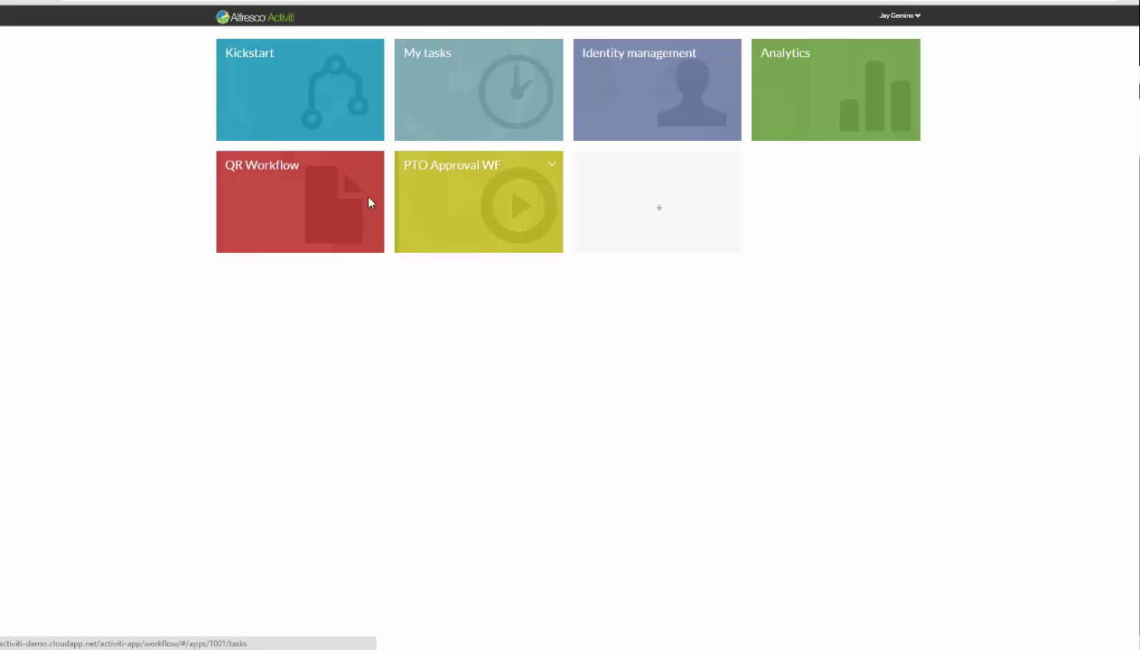
- In My tasks, complete the newest Order Equipment task with New York Install as the Installation Team
{"action": "left_click", "coordinate": [432, 70]}
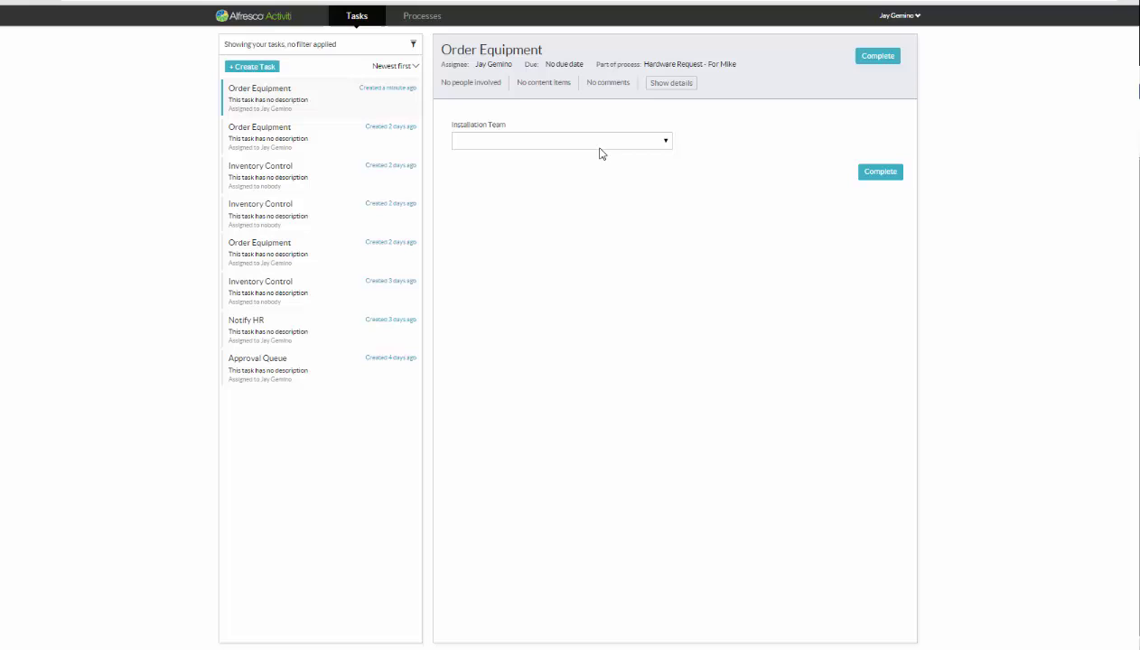
{"action": "left_click", "coordinate": [667, 143]}
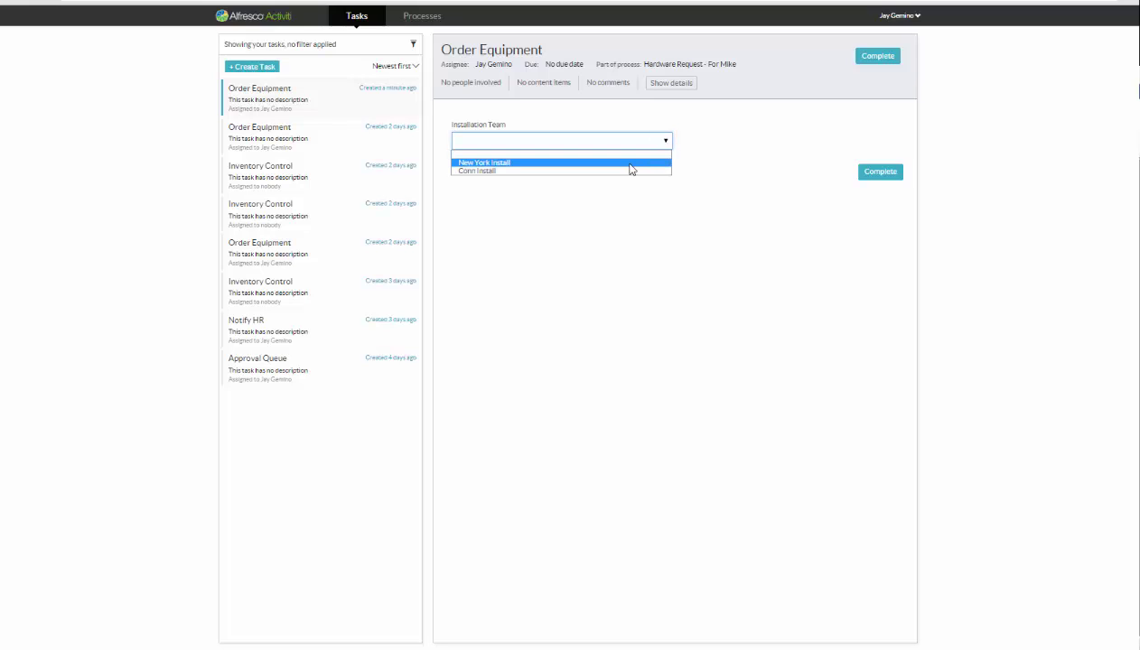
{"action": "left_click", "coordinate": [630, 164]}
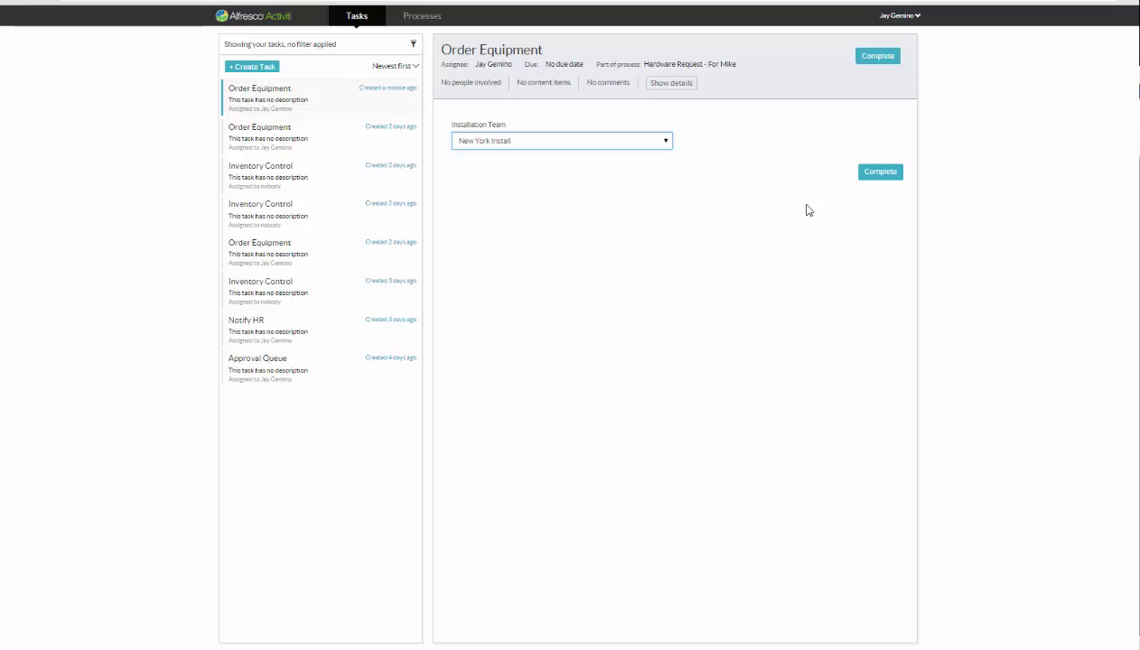
{"action": "left_click", "coordinate": [881, 172]}
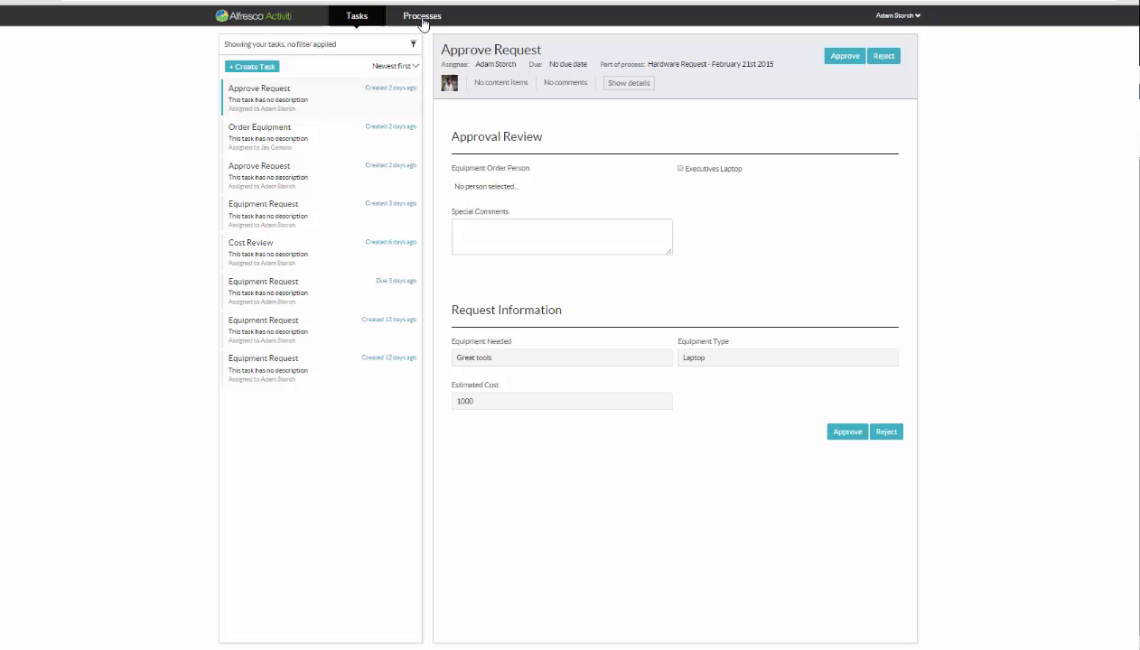
- Examine the newest Hardware Request instance's process diagram, tracing its path from Equipment Request to NY Exec Installation and Inventory Control
{"action": "left_click", "coordinate": [422, 18]}
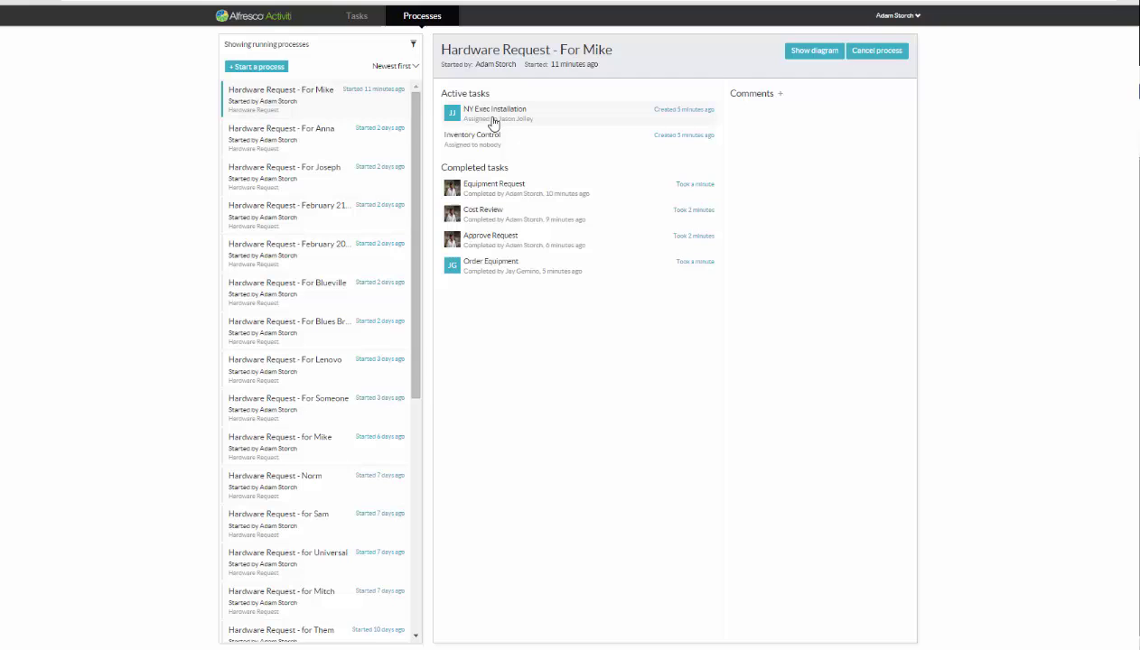
{"action": "left_click", "coordinate": [813, 52]}
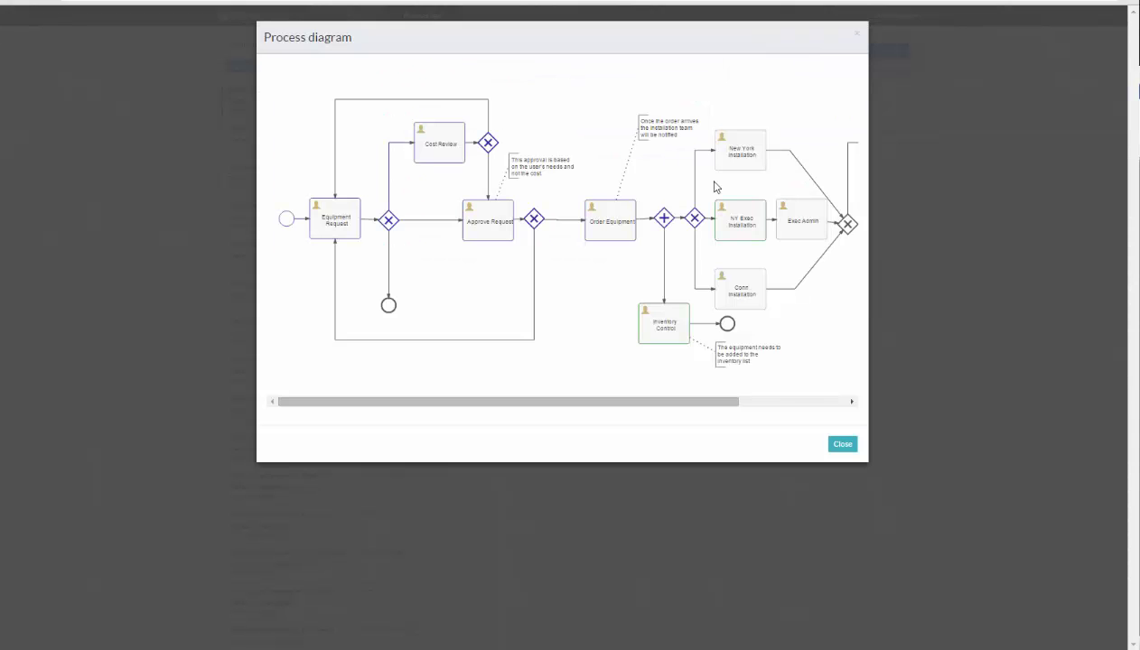
{"action": "mouse_move", "coordinate": [333, 220]}
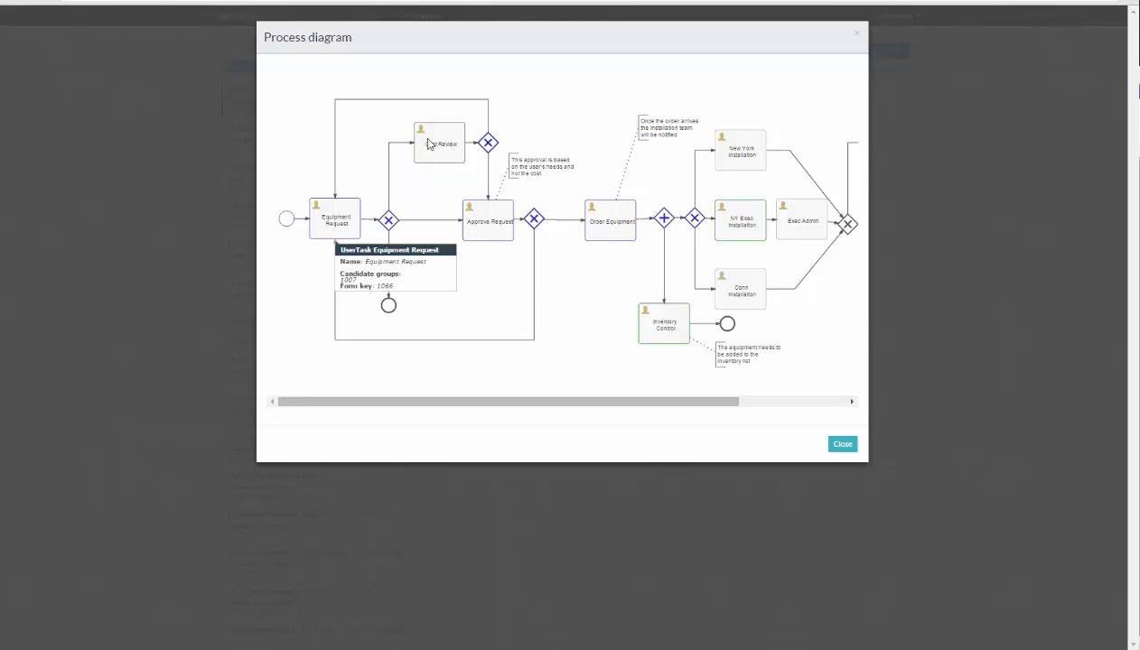
{"action": "mouse_move", "coordinate": [635, 224]}
{"action": "mouse_move", "coordinate": [700, 219]}
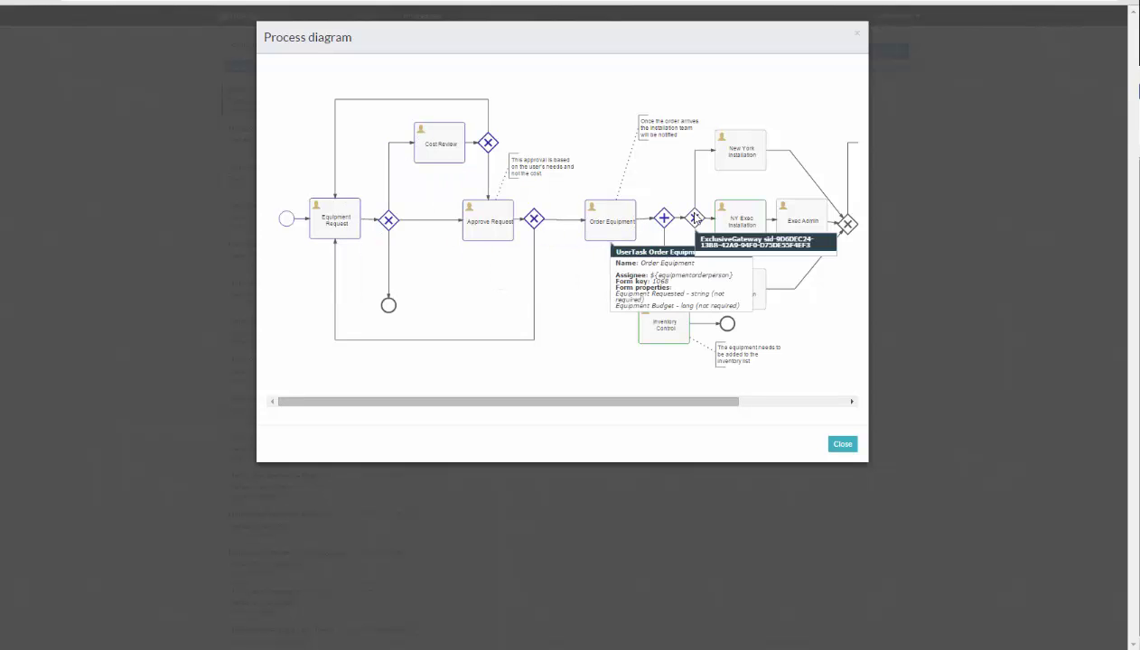
{"action": "mouse_move", "coordinate": [734, 224]}
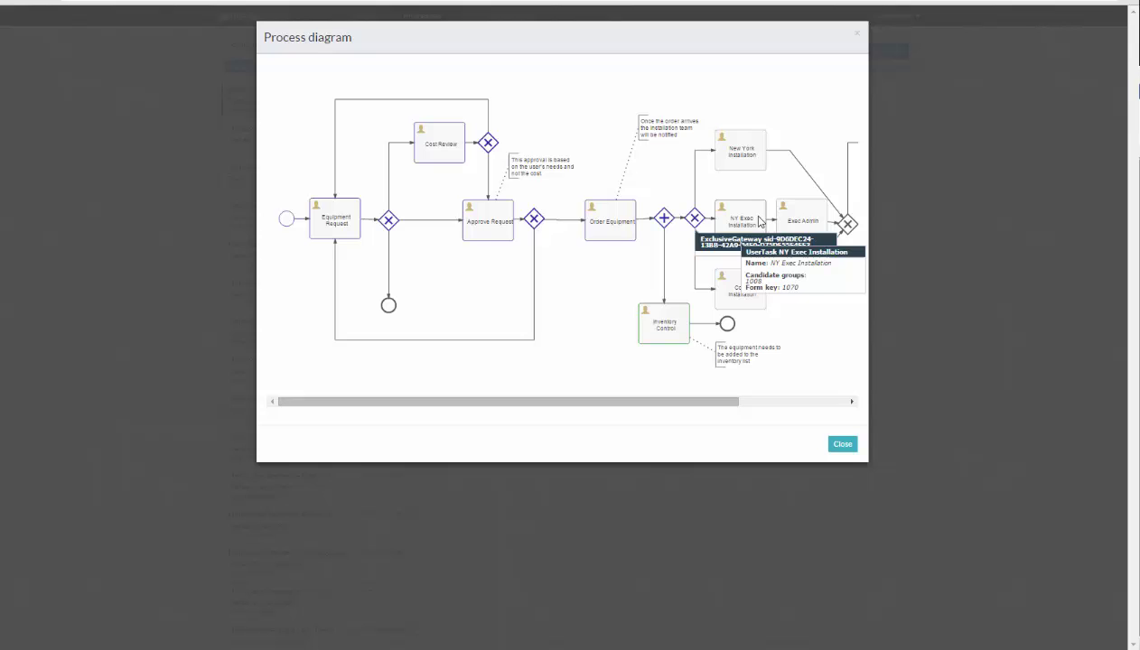
{"action": "mouse_move", "coordinate": [656, 329]}
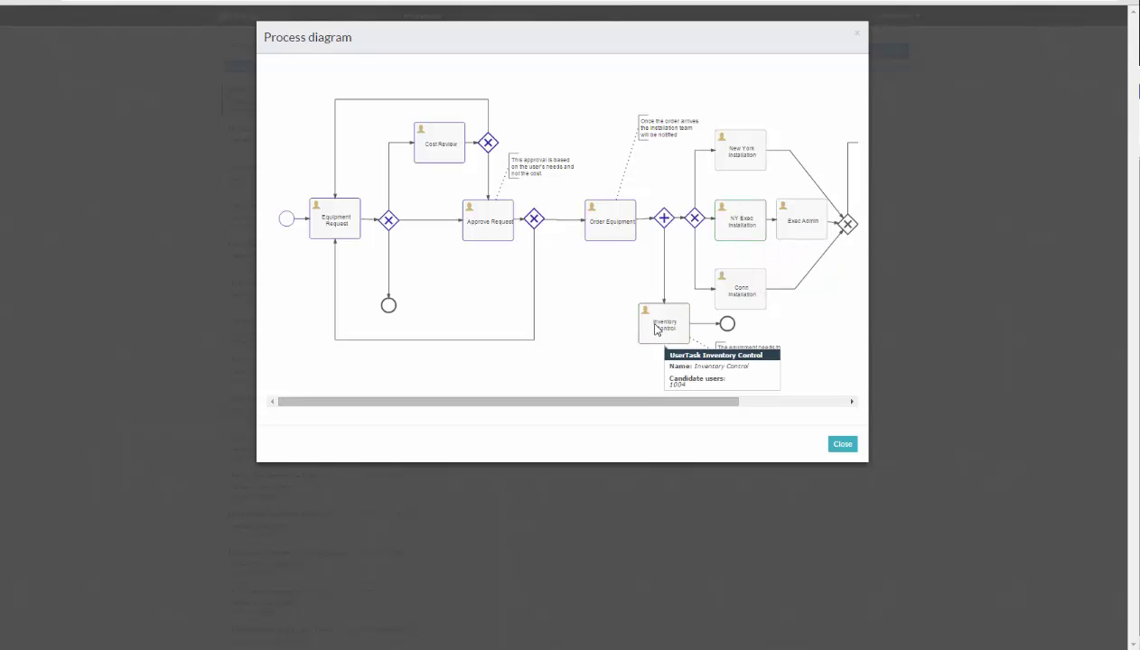
{"action": "left_click_drag", "start_coordinate": [636, 404], "coordinate": [578, 406]}
{"action": "mouse_move", "coordinate": [747, 225]}
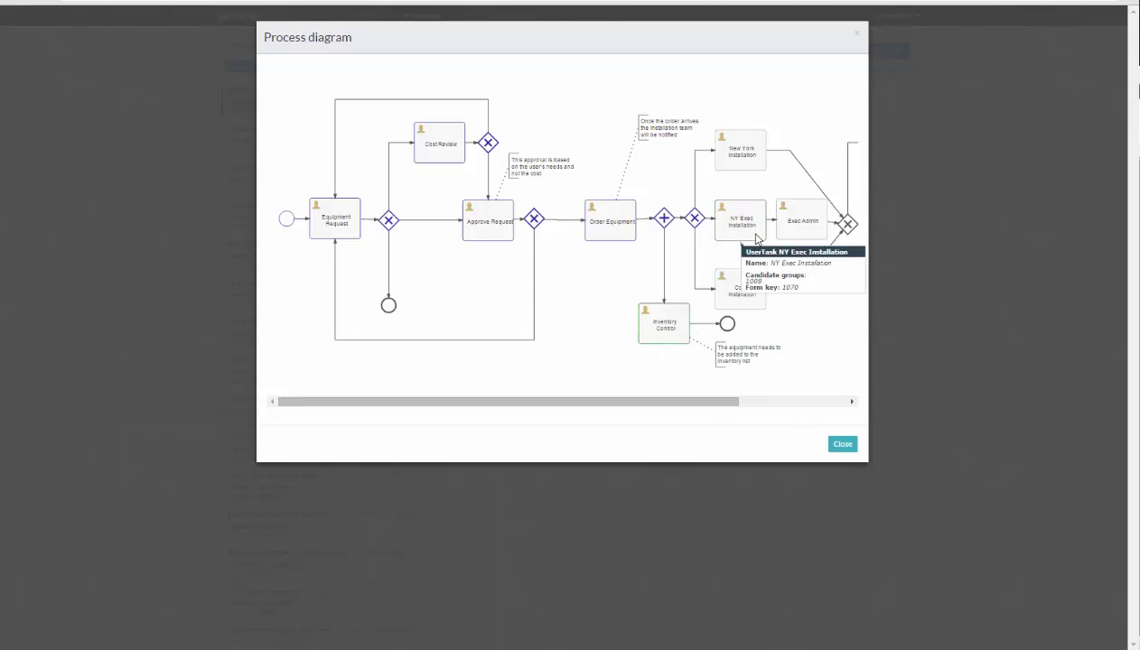
{"action": "left_click", "coordinate": [843, 445]}
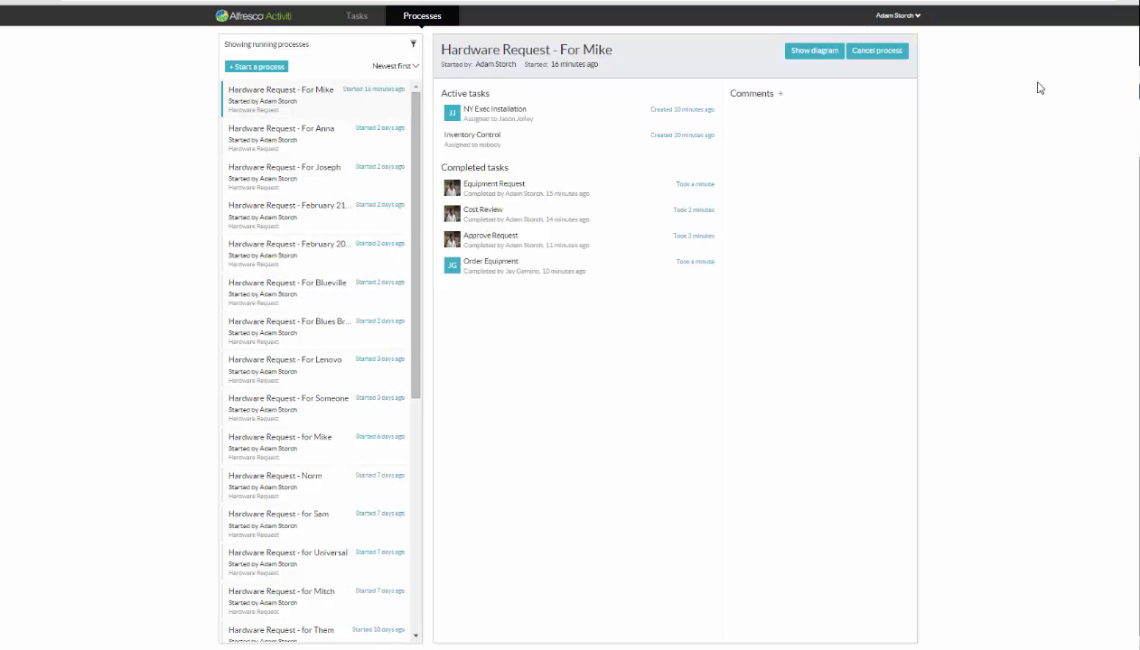
- Open the Hardware Request process model from the business process models in Kickstart
{"action": "left_click", "coordinate": [257, 20]}
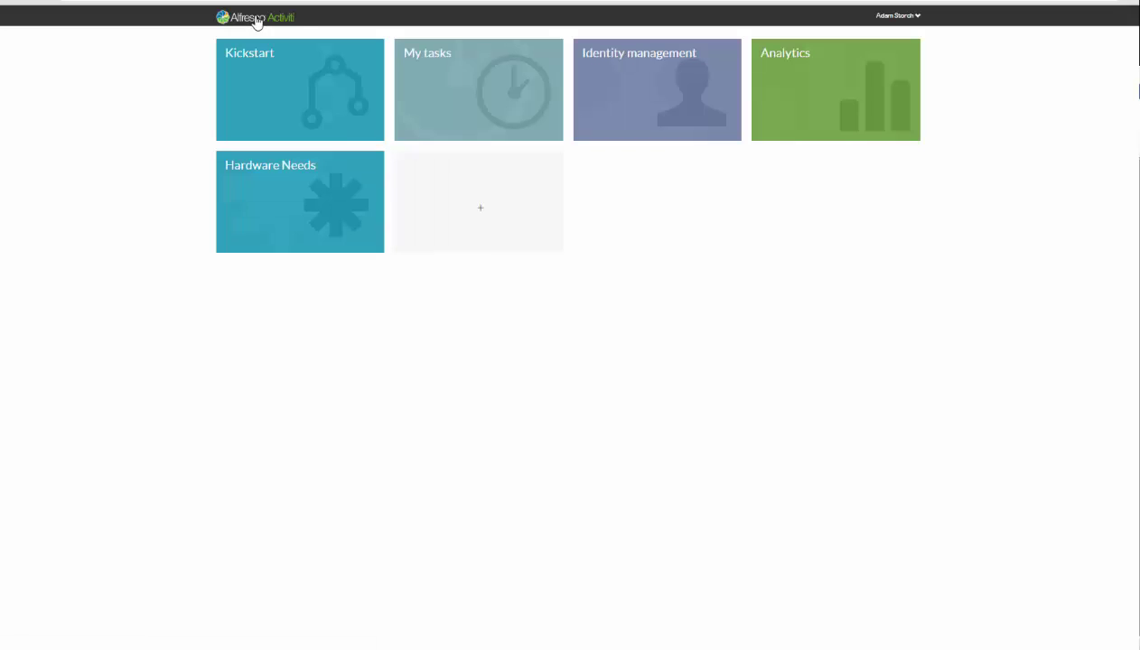
{"action": "left_click", "coordinate": [278, 85]}
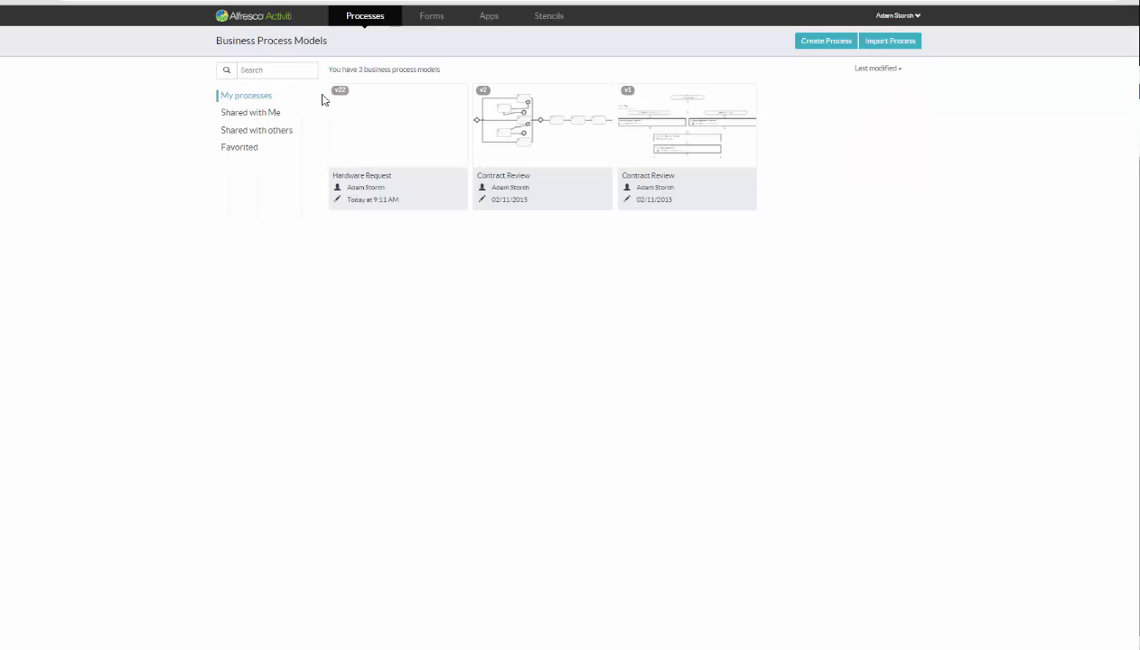
{"action": "left_click", "coordinate": [369, 123]}
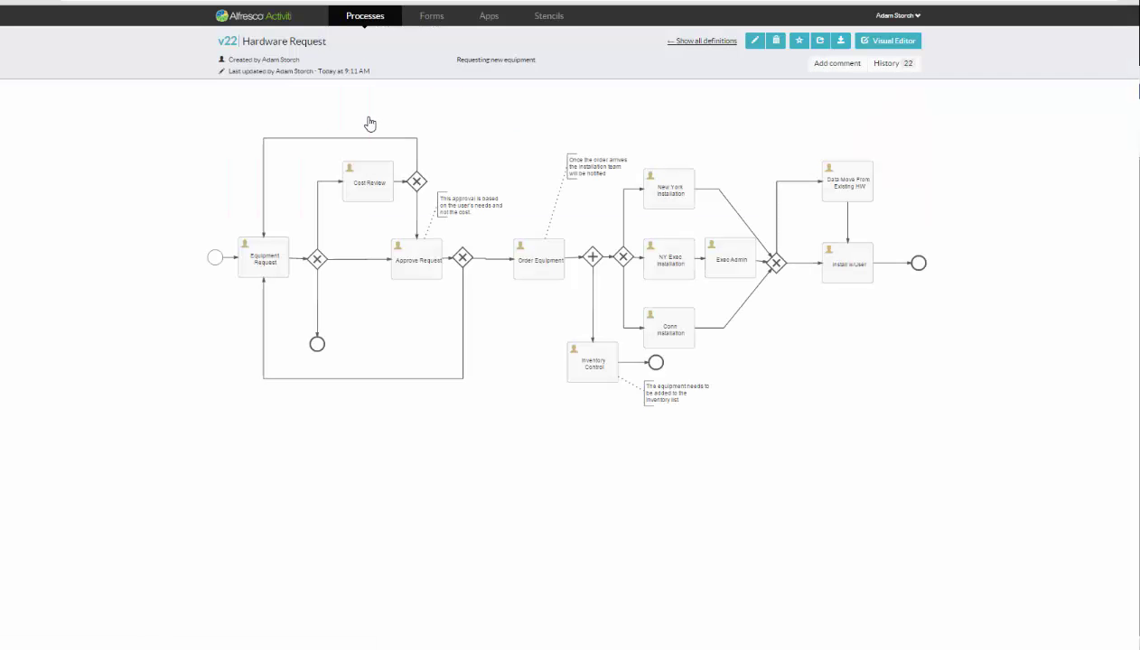